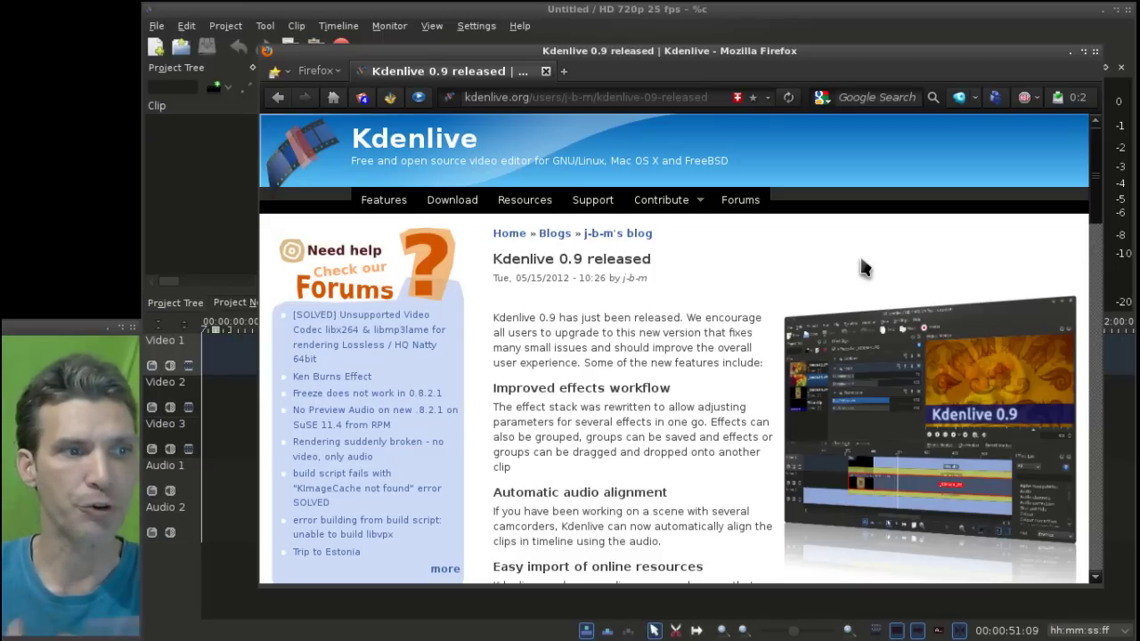
# - Scroll through the current Kdenlive web page in Firefox
pyautogui.scroll(-4, 862, 268)
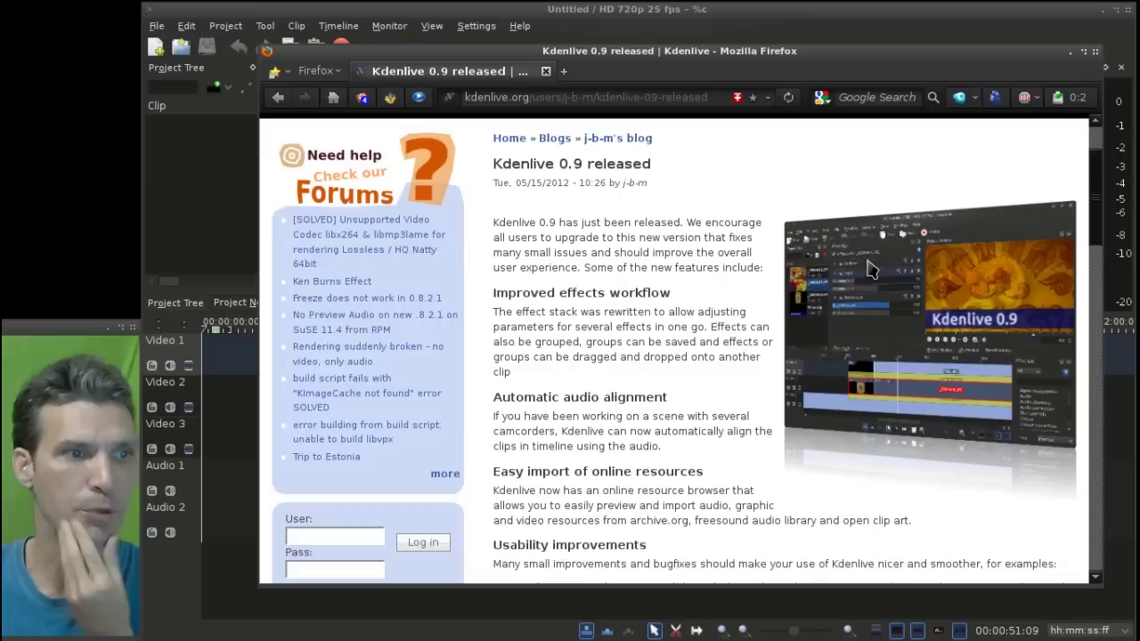
pyautogui.scroll(-11, 868, 269)
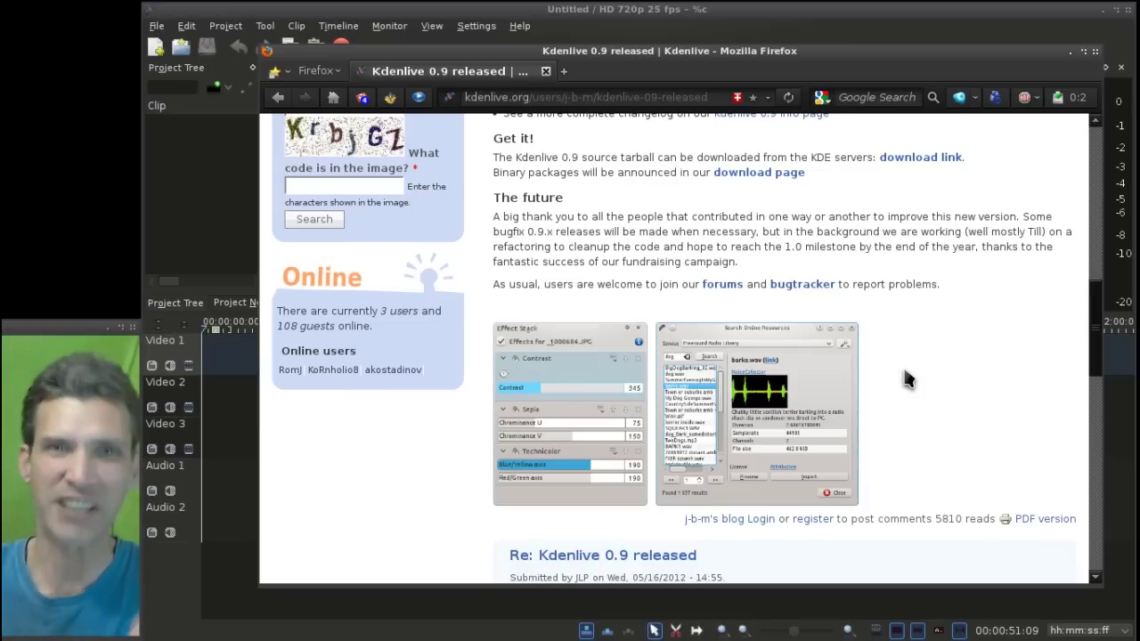
pyautogui.scroll(10, 902, 364)
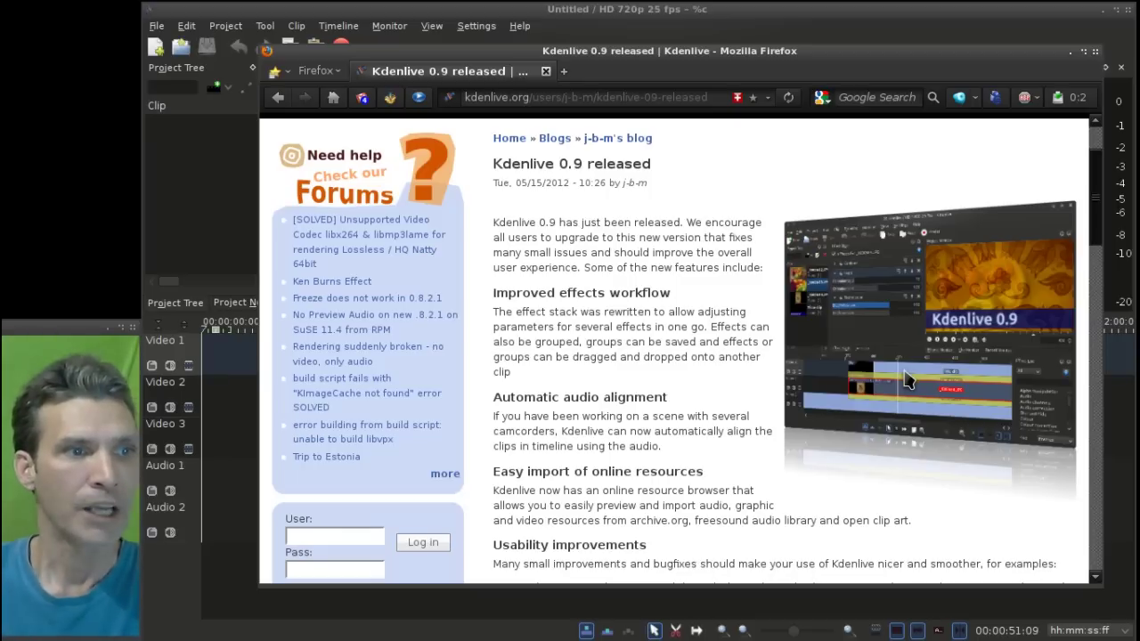
pyautogui.scroll(-3, 907, 380)
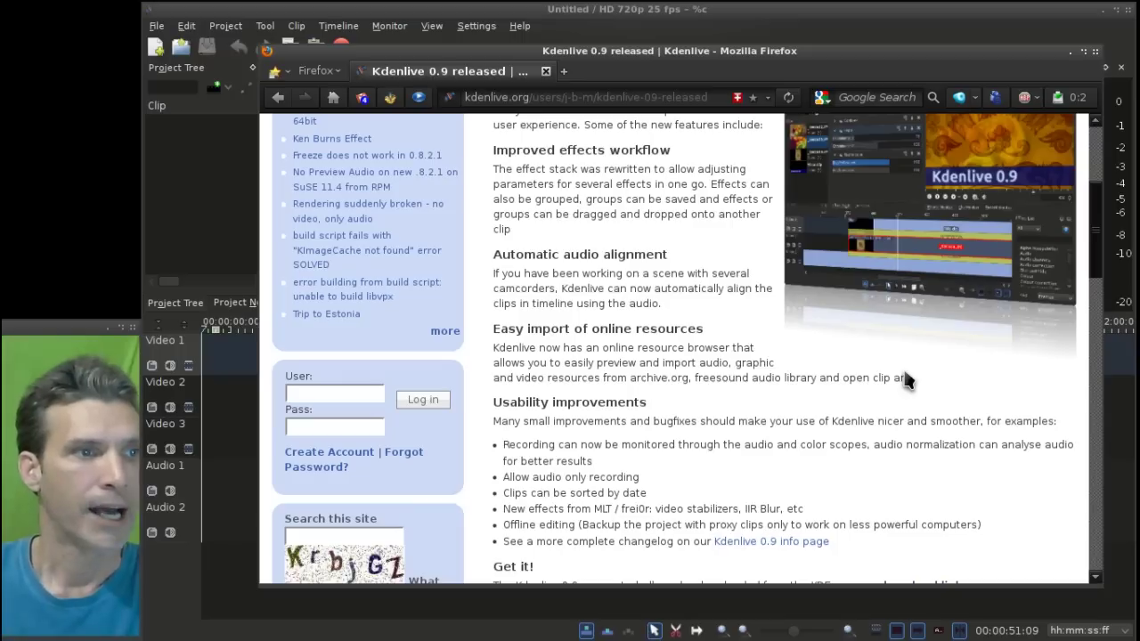
pyautogui.scroll(-1, 904, 374)
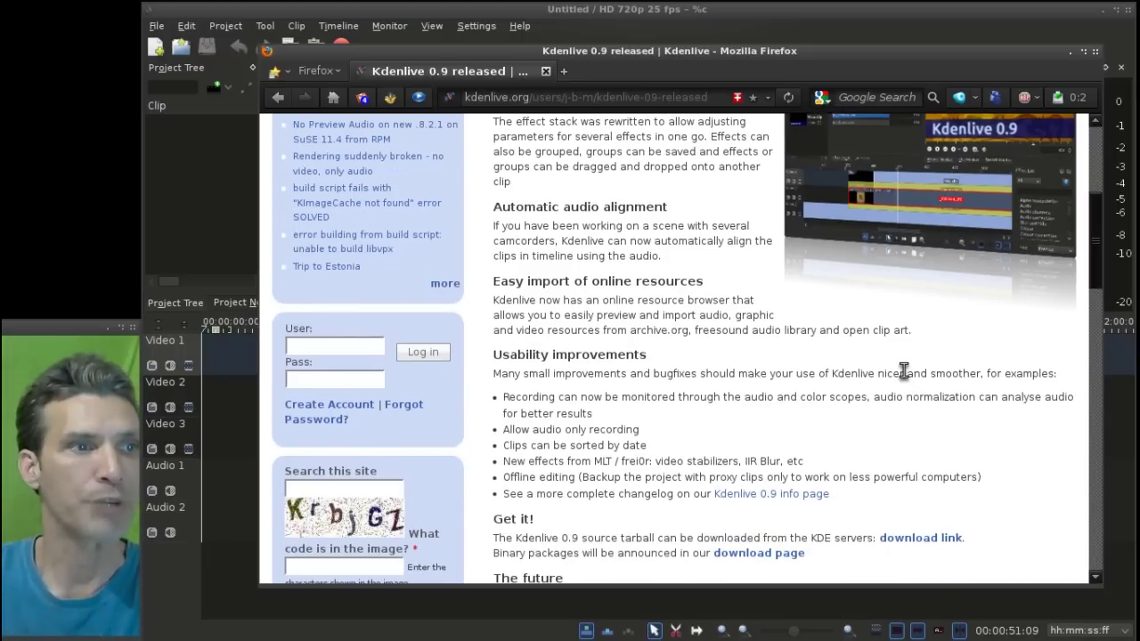
pyautogui.scroll(-2, 904, 374)
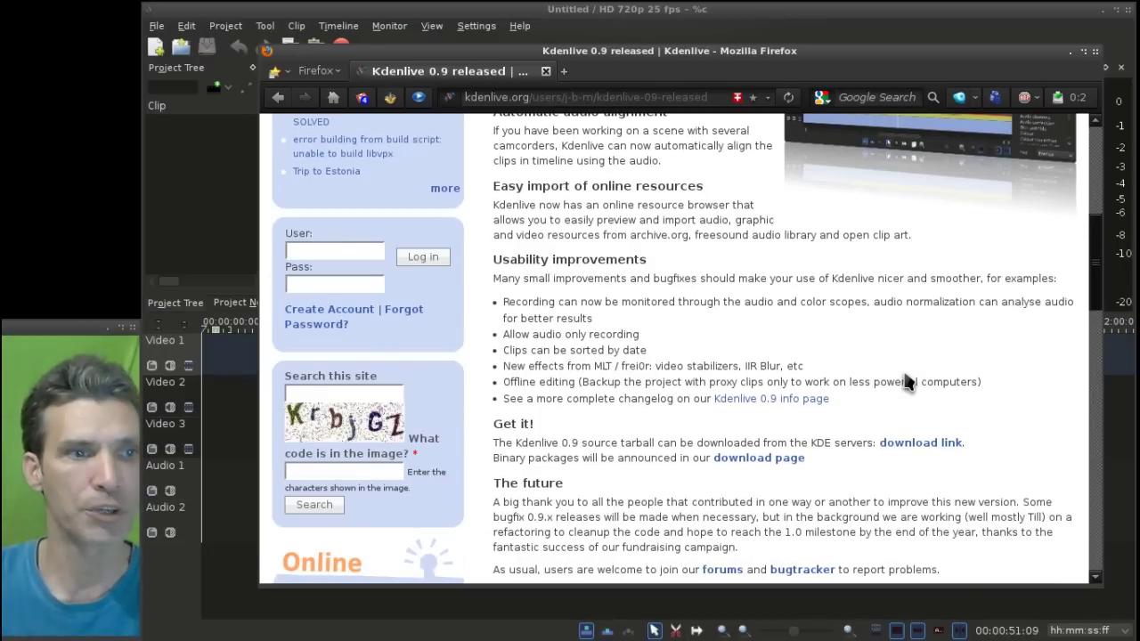
pyautogui.scroll(-1, 911, 383)
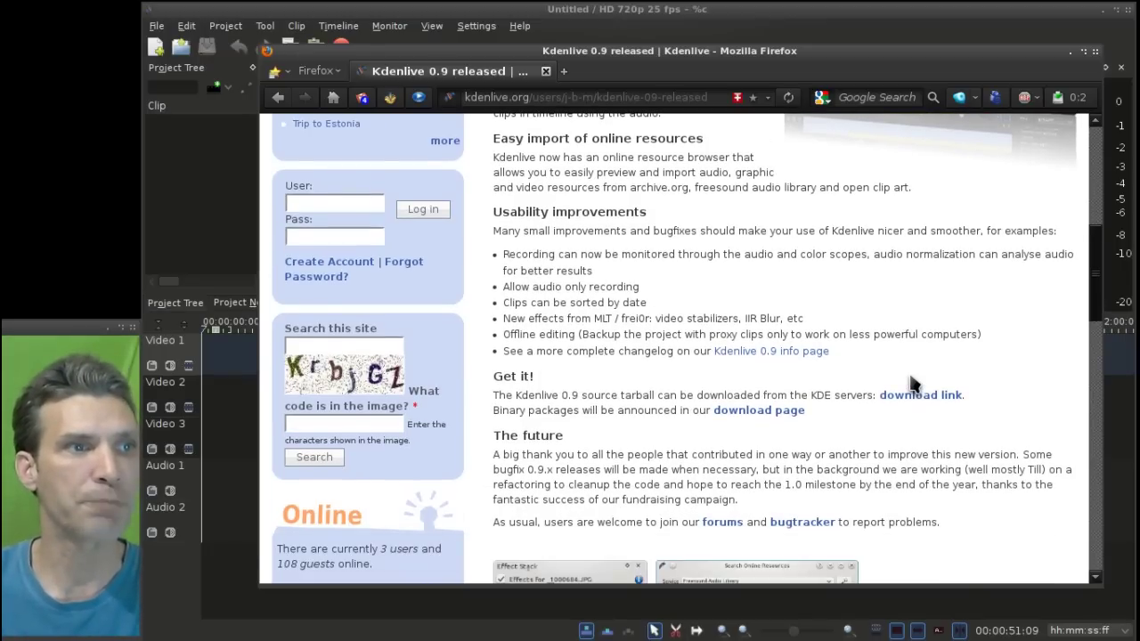
pyautogui.scroll(9, 911, 383)
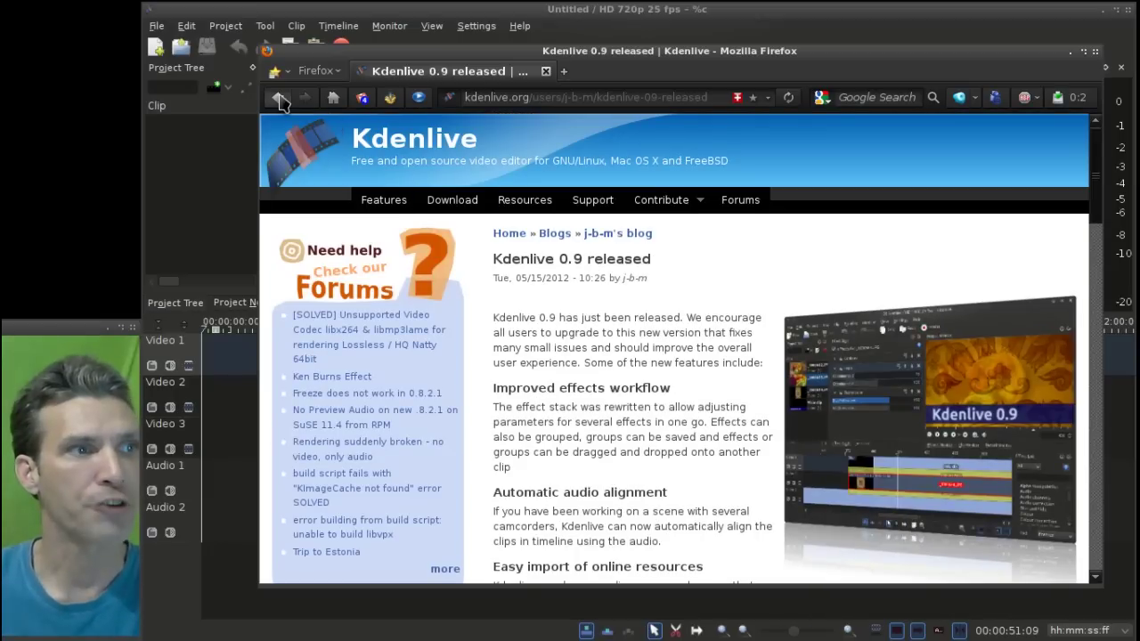
# - Reopen the 'Kdenlive 0.9 released' post and start downloading kdenlive-0.9.tar.gz
pyautogui.click(279, 98)
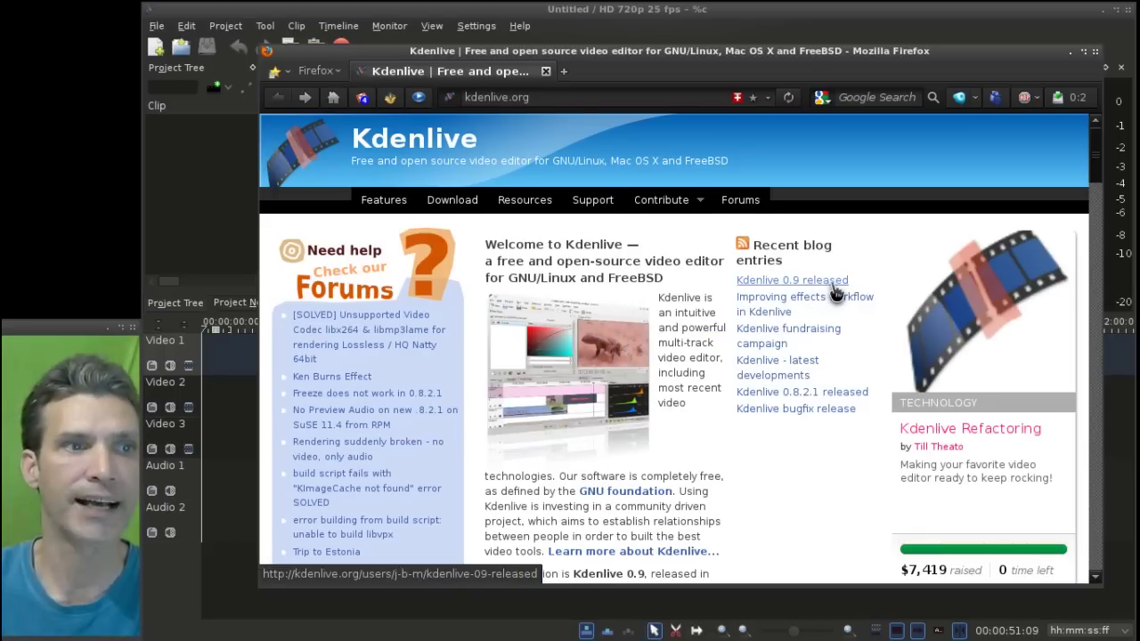
pyautogui.click(835, 294)
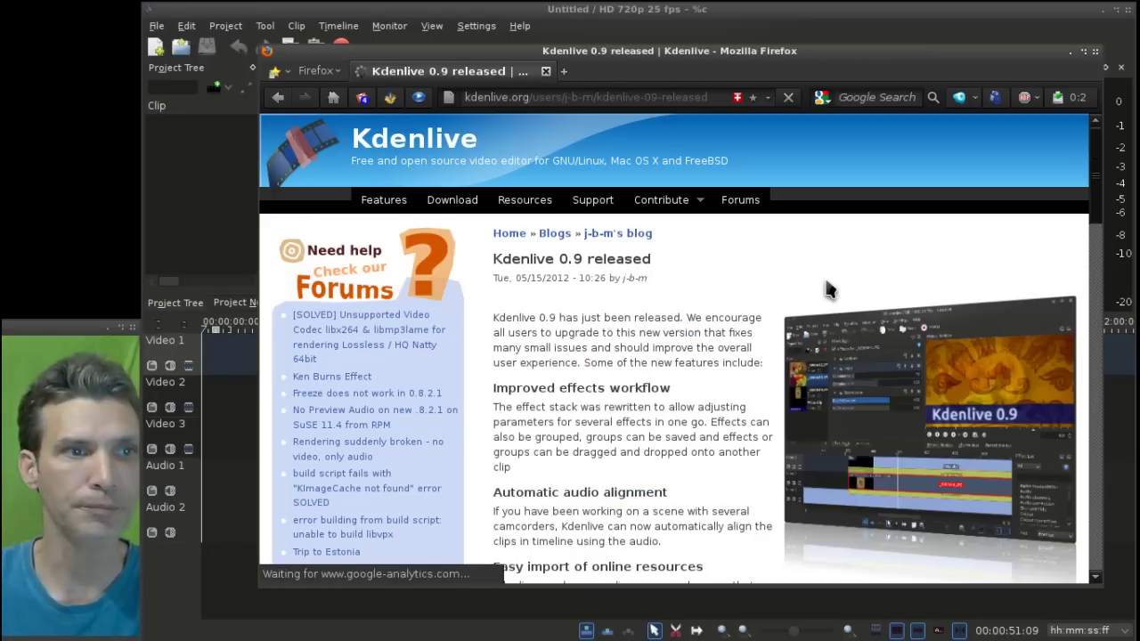
pyautogui.scroll(-8, 828, 289)
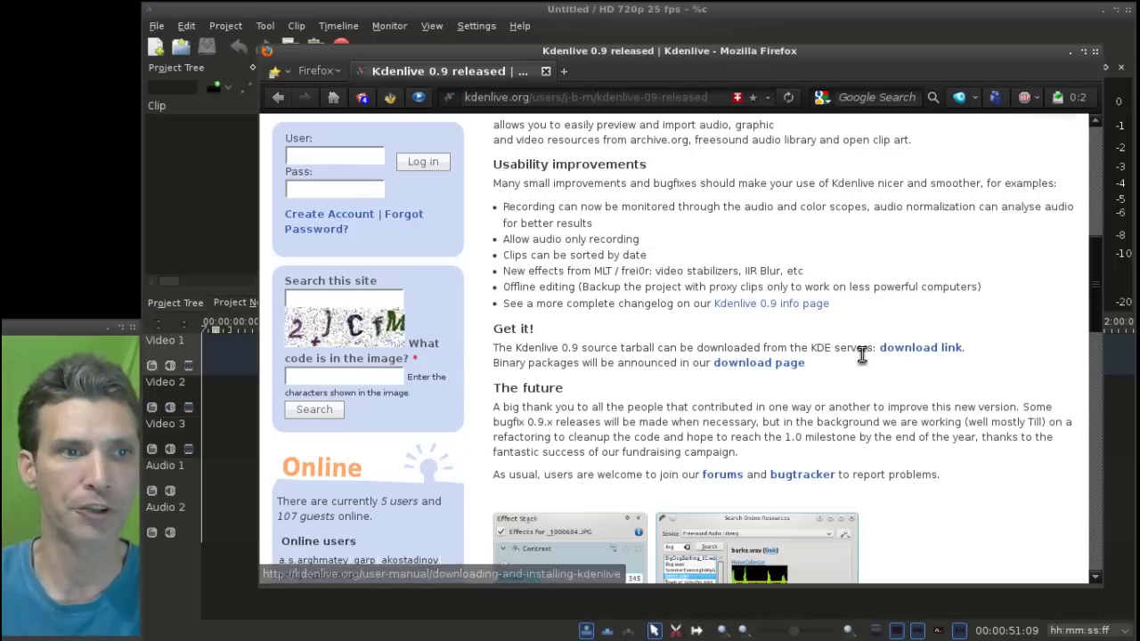
pyautogui.click(906, 359)
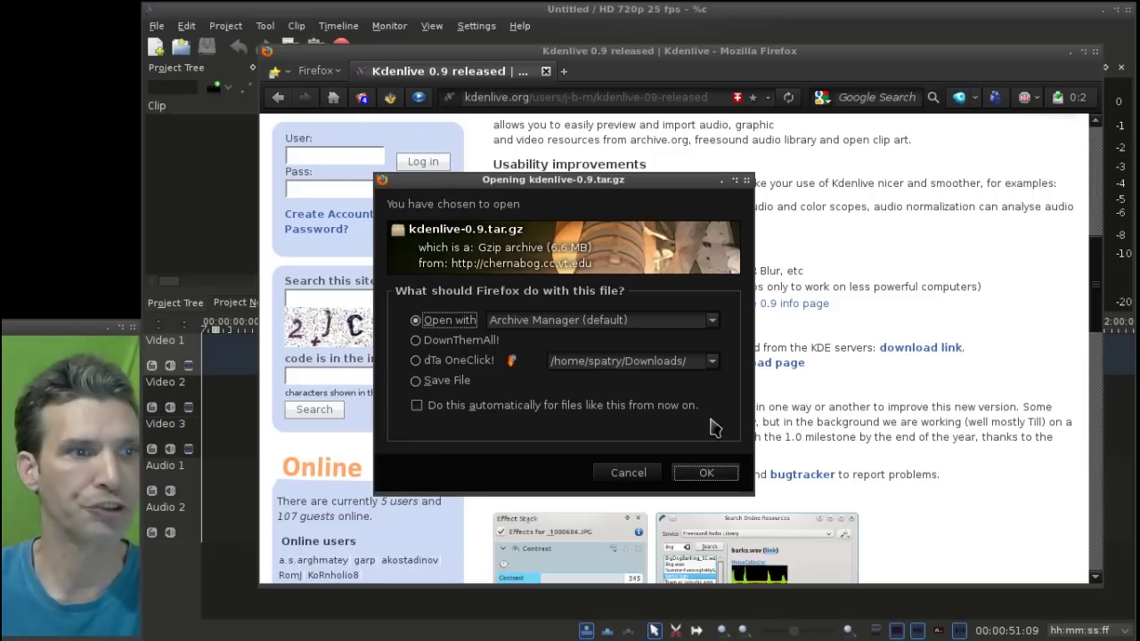
pyautogui.moveTo(616, 180); pyautogui.dragTo(626, 149)
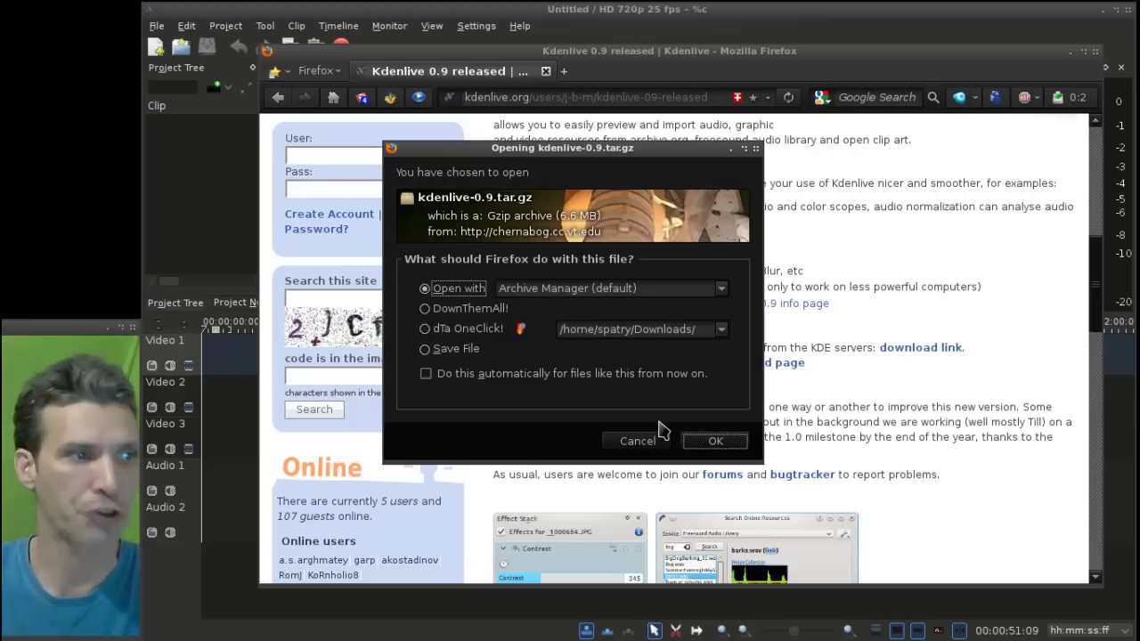
pyautogui.click(715, 451)
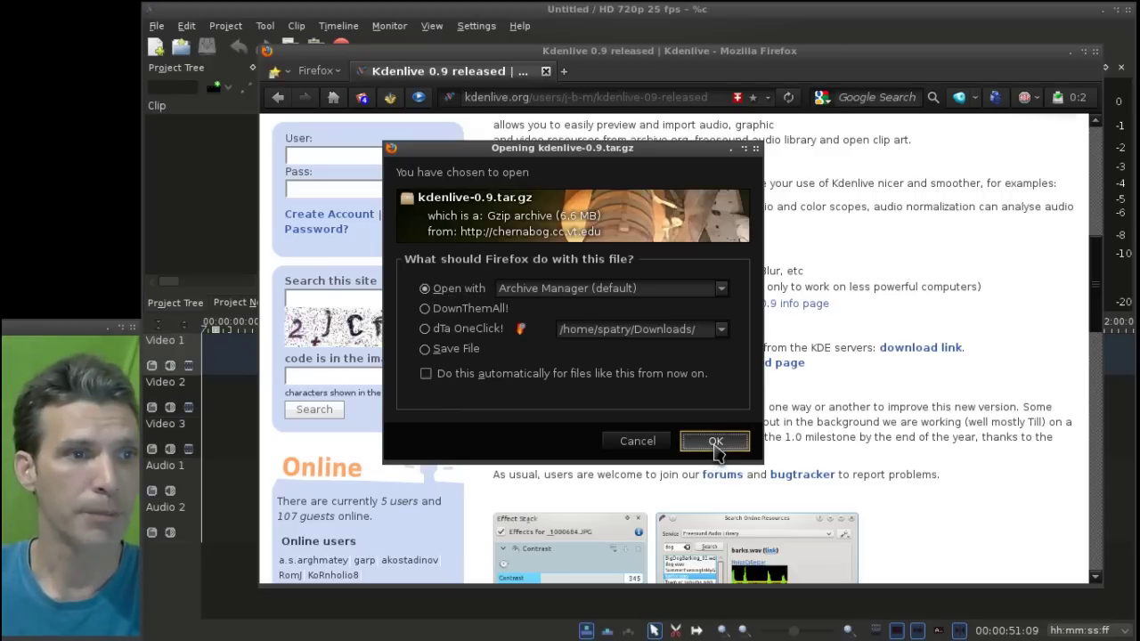
# - Cancel the kdenlive-0.9.tar.gz download and minimise Firefox to reveal Kdenlive
pyautogui.click(638, 445)
pyautogui.scroll(8, 875, 472)
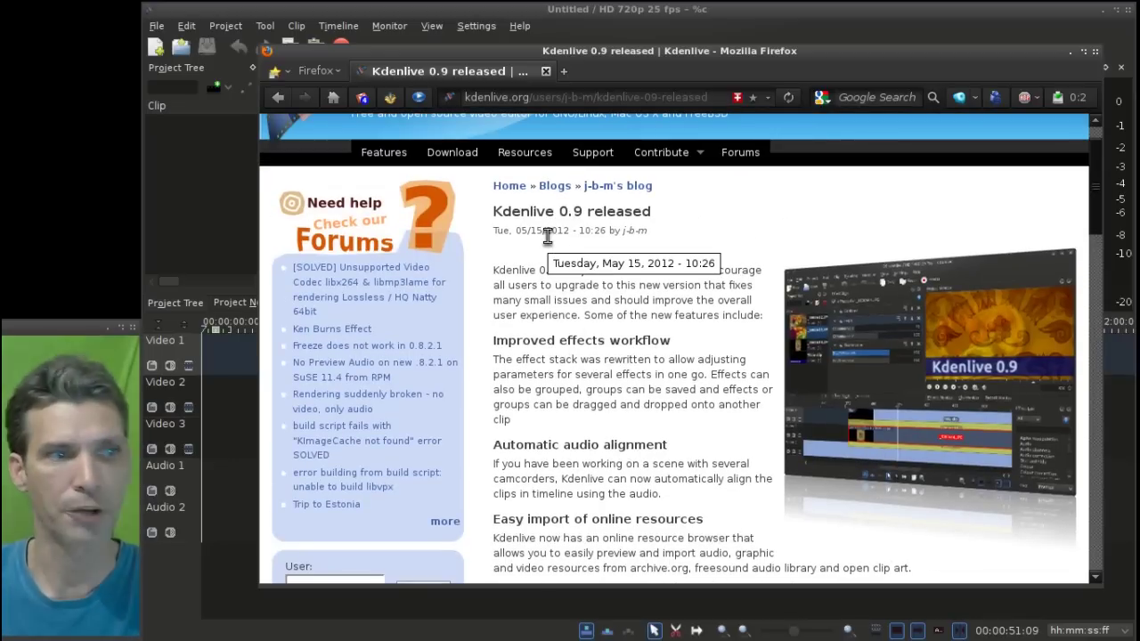
pyautogui.scroll(-10, 598, 388)
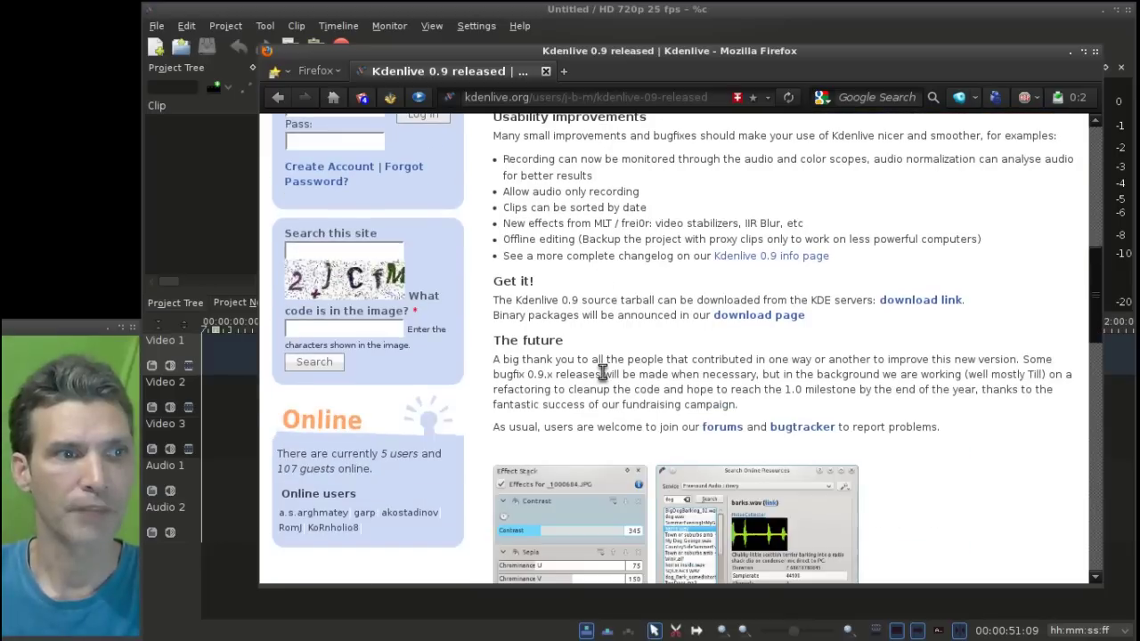
pyautogui.scroll(10, 604, 381)
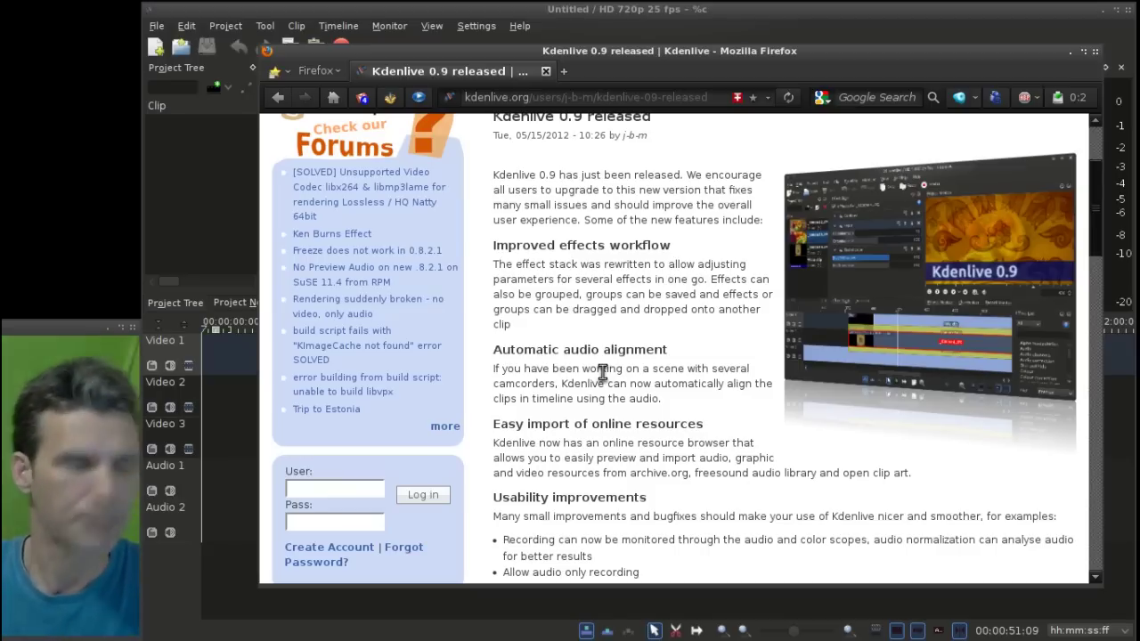
pyautogui.click(1096, 53)
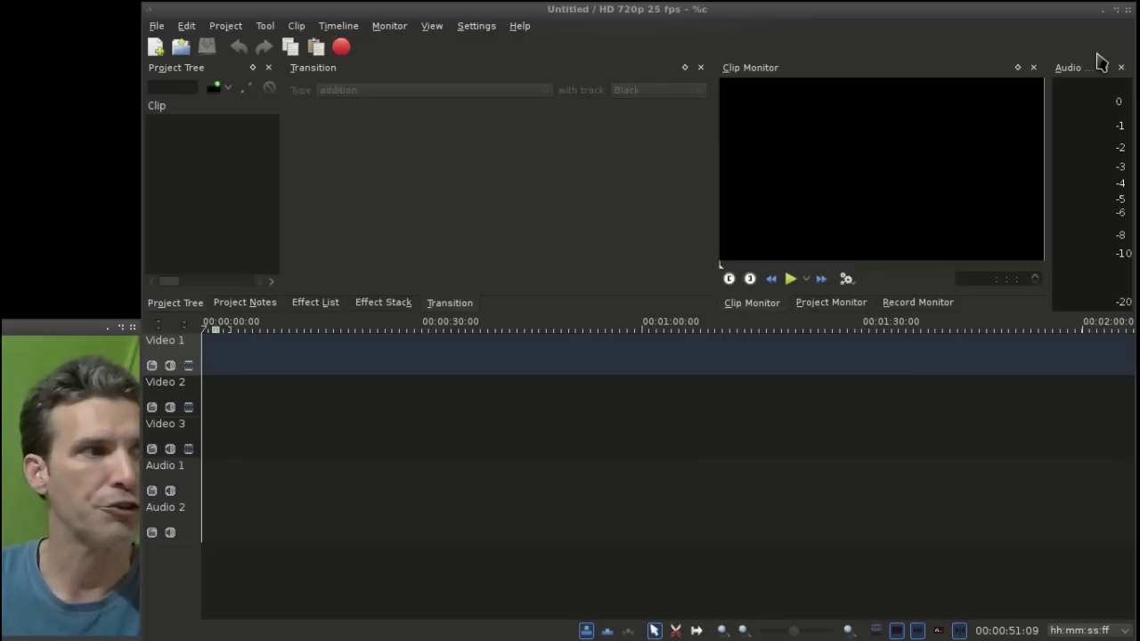
# - Import 1_intro.mp4, 2_title.mp4 and 4_end.mp4, then place 1_intro.mp4 at 00:00 on Video 1
pyautogui.moveTo(280, 191); pyautogui.dragTo(380, 216)
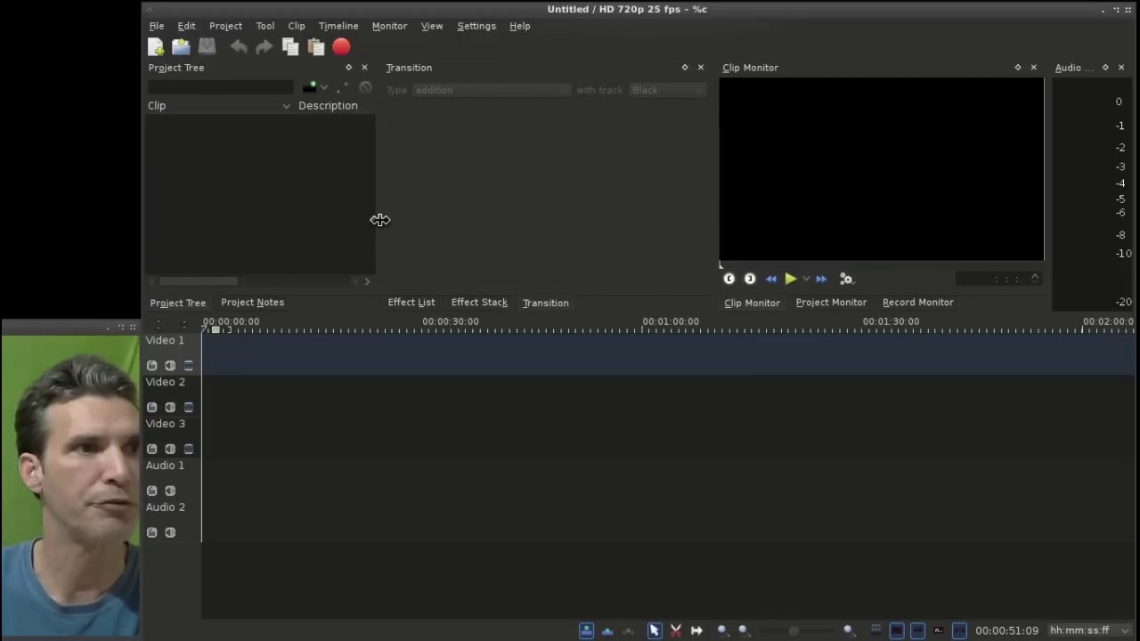
pyautogui.doubleClick(300, 193)
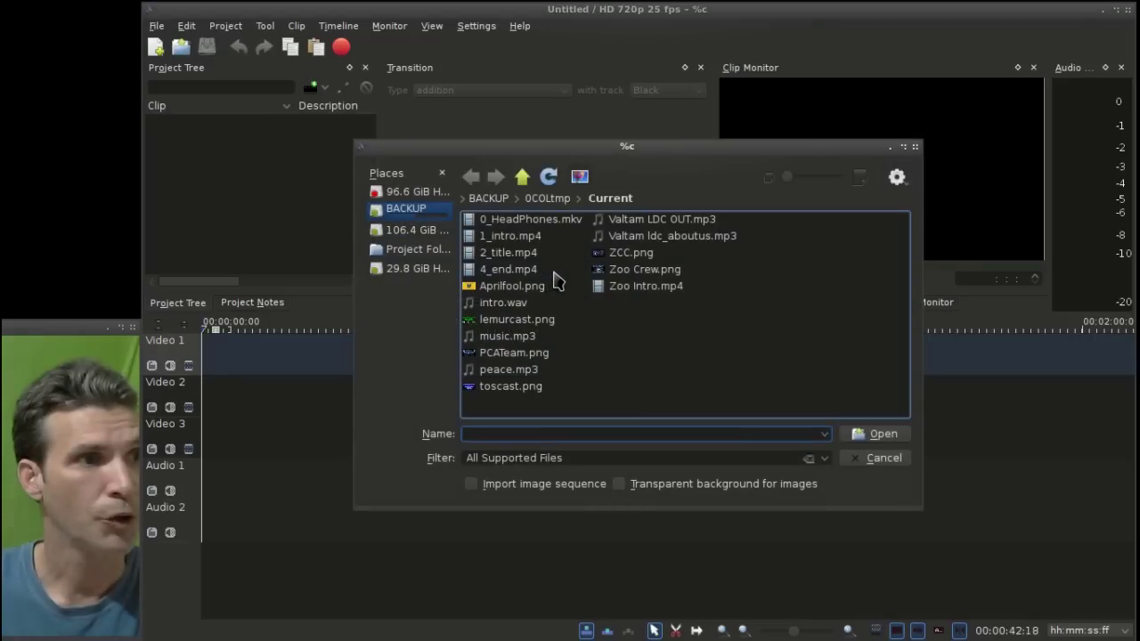
pyautogui.click(529, 270)
pyautogui.moveTo(529, 270); pyautogui.dragTo(509, 242)
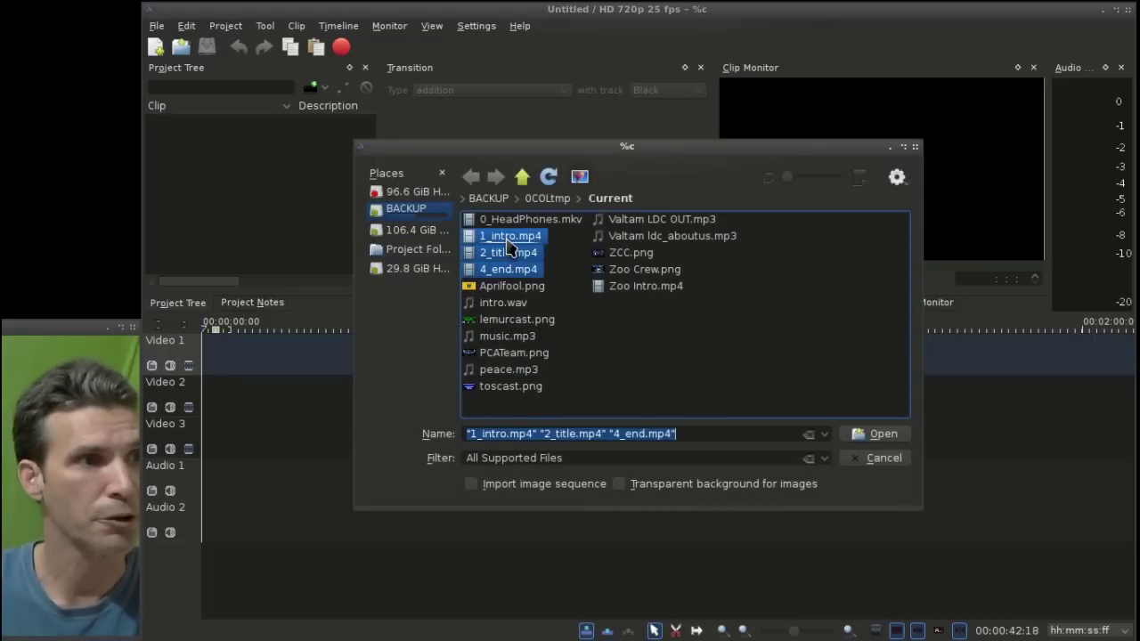
pyautogui.click(899, 437)
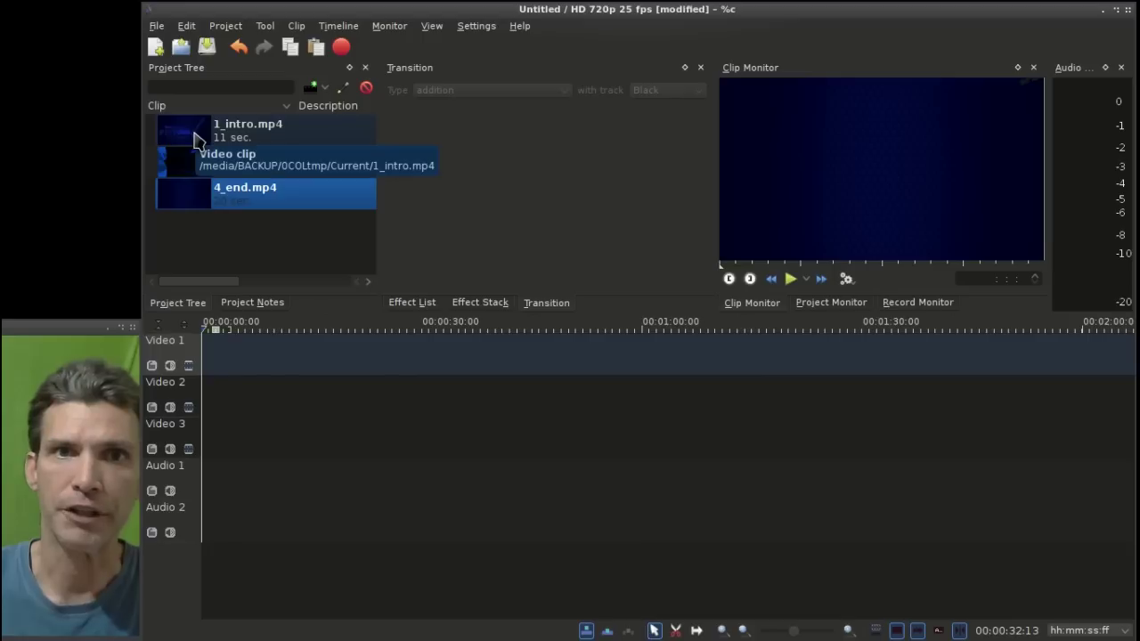
pyautogui.moveTo(263, 145); pyautogui.dragTo(203, 357)
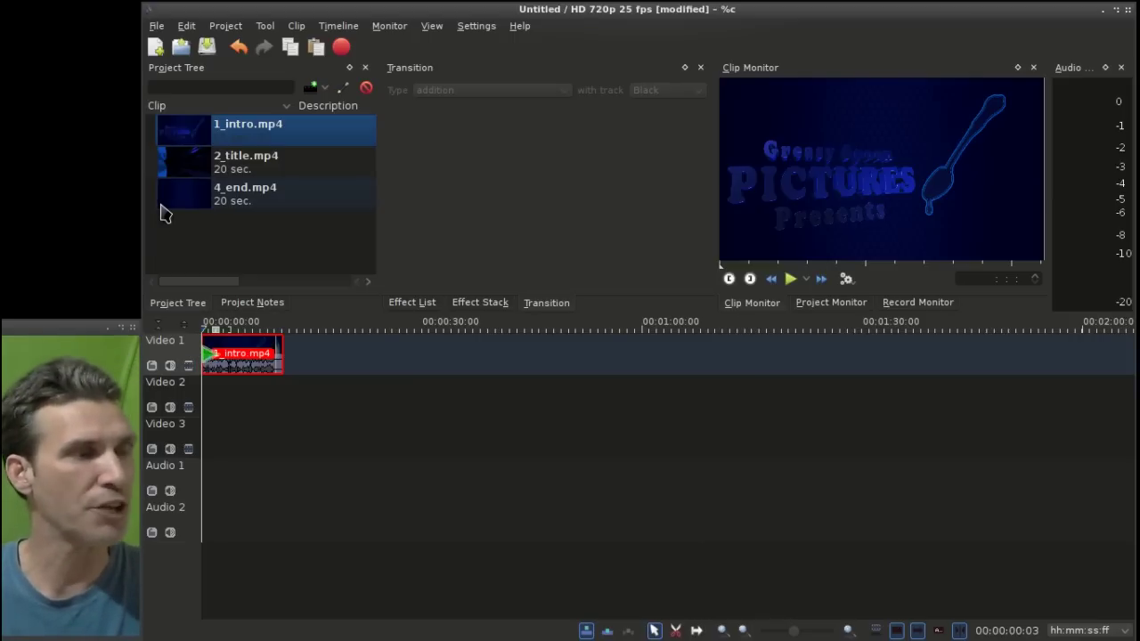
# - Save the project under the name kden09 in the Project Folder
pyautogui.click(210, 52)
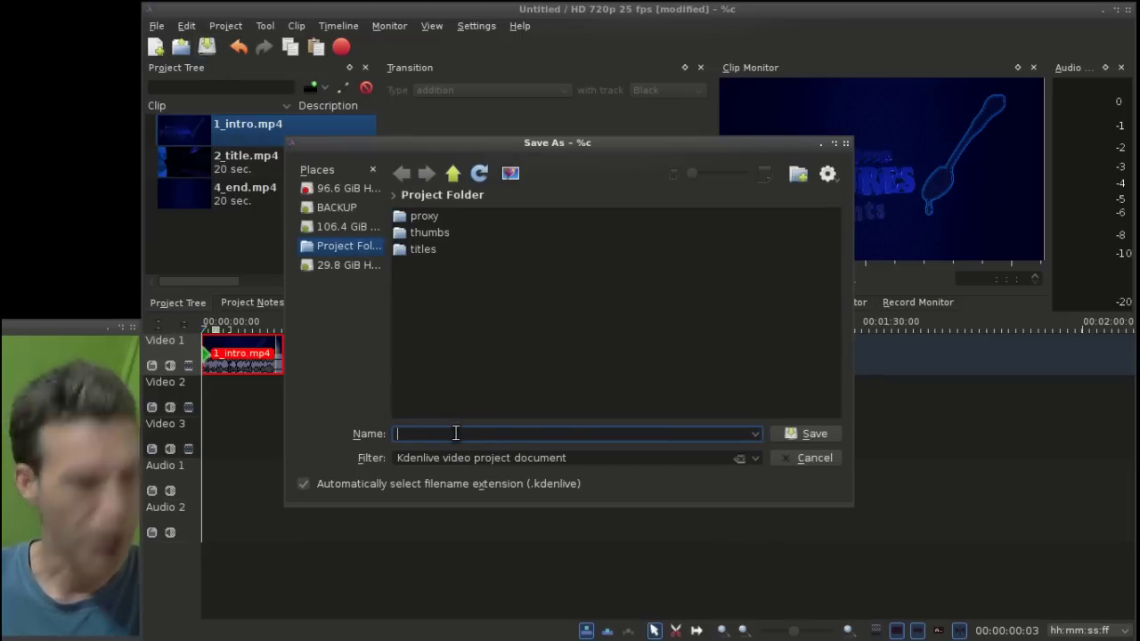
pyautogui.write('kden')
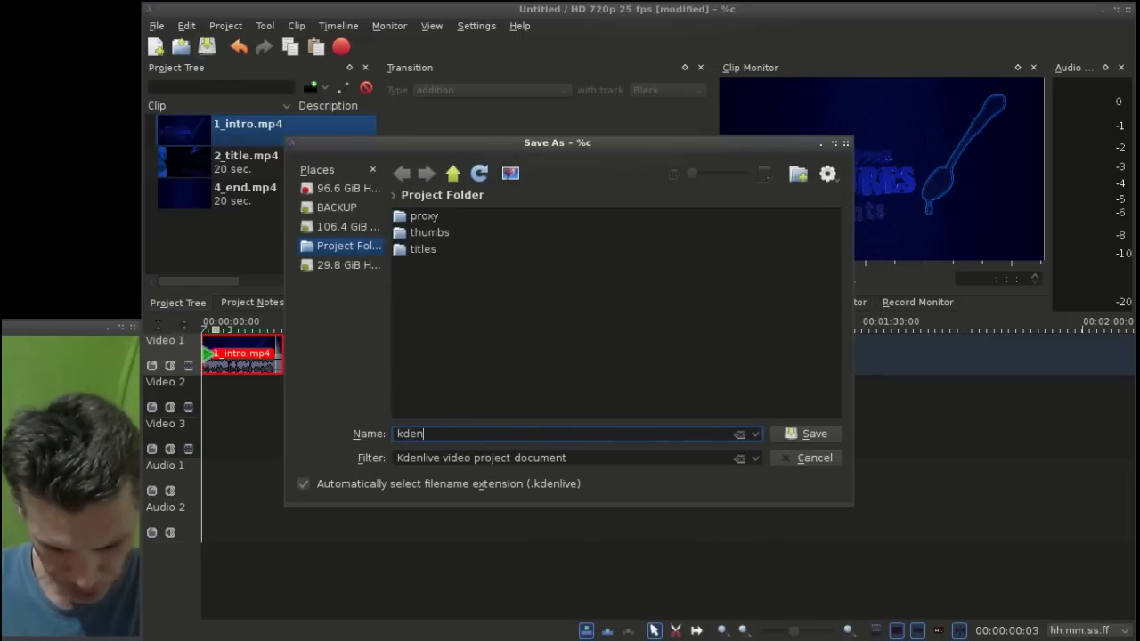
pyautogui.write('09')
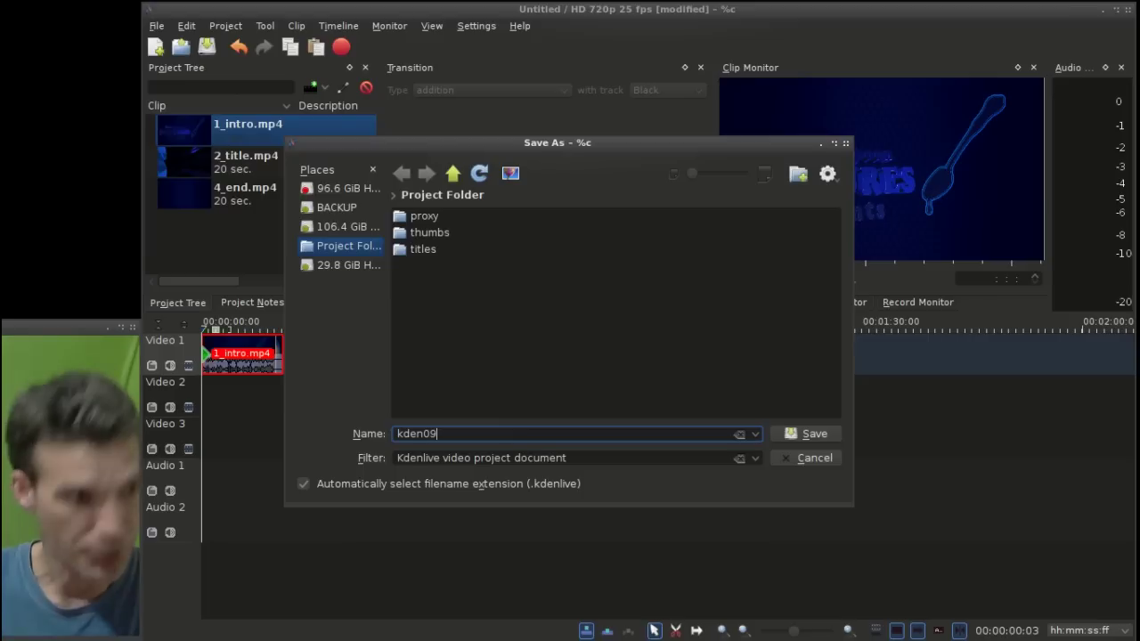
pyautogui.click(813, 437)
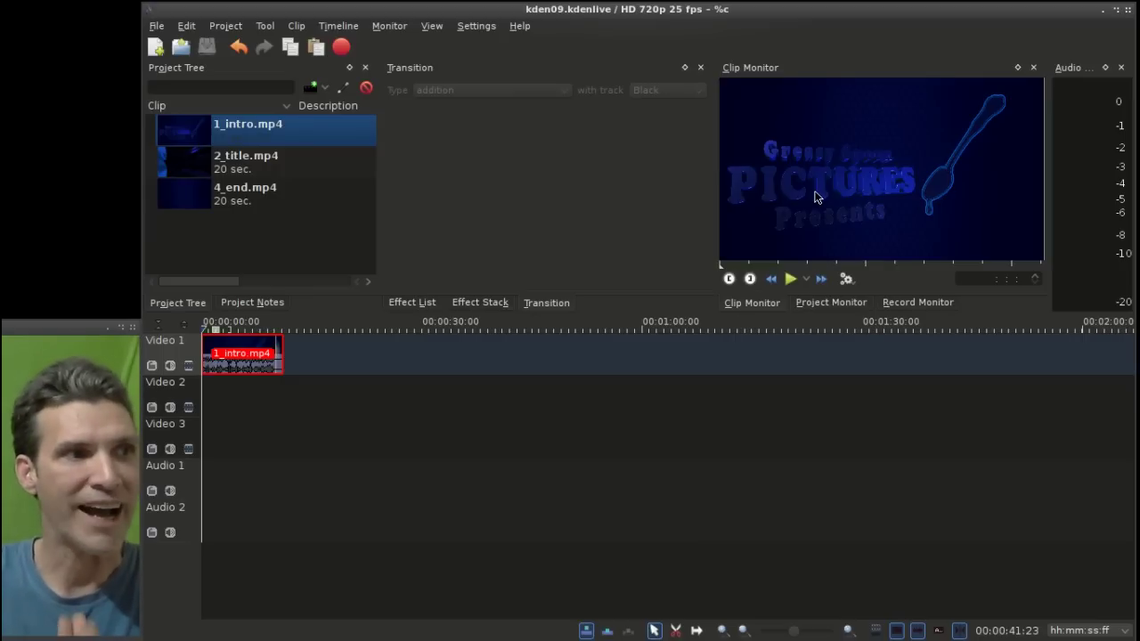
# - Apply the Motion > Speed effect to 1_intro.mp4 and set it to 150%
pyautogui.click(410, 303)
pyautogui.scroll(-1, 586, 204)
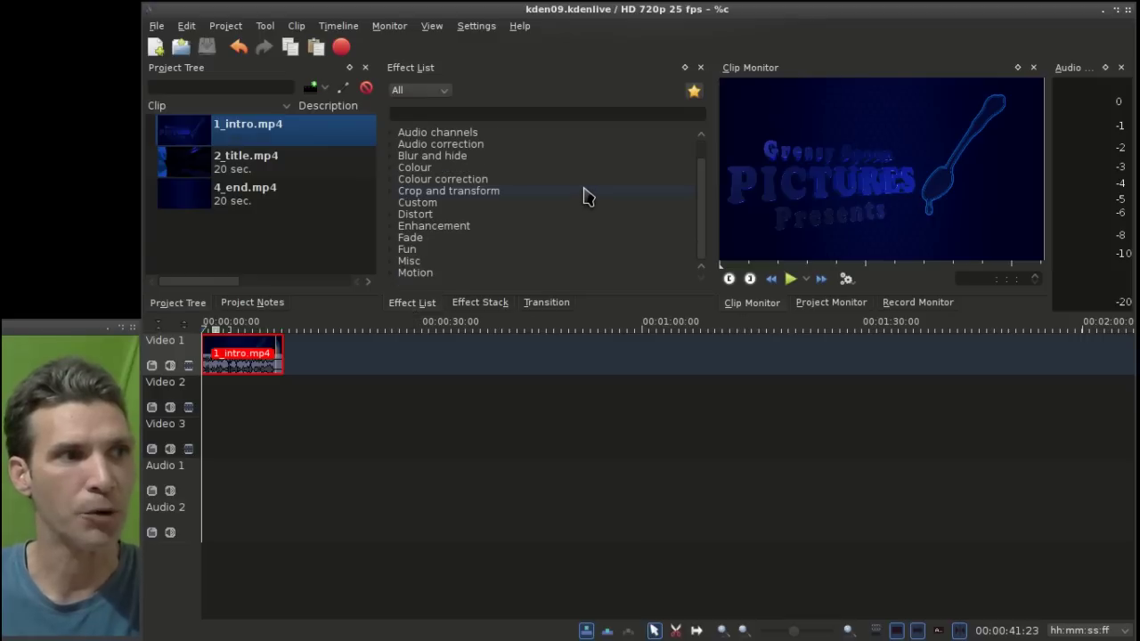
pyautogui.click(424, 276)
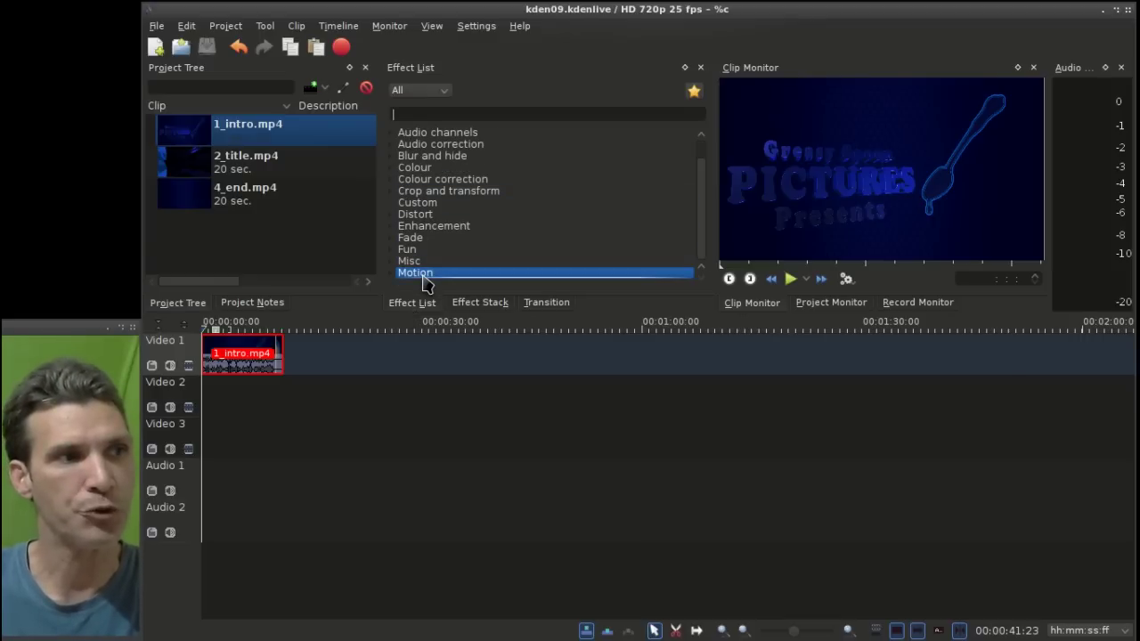
pyautogui.doubleClick(424, 277)
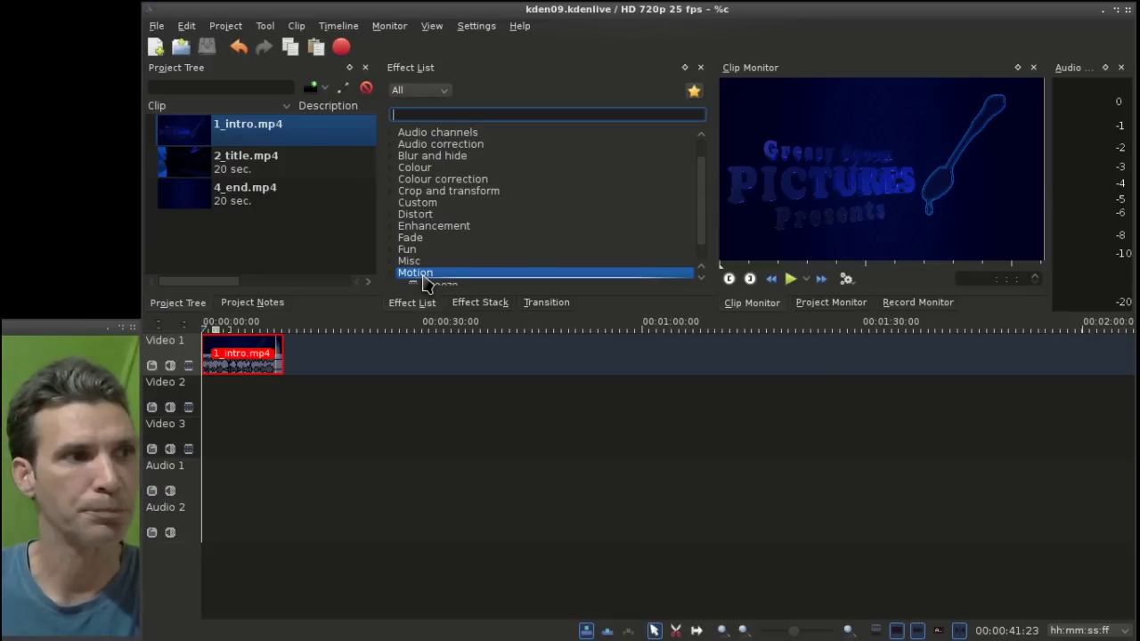
pyautogui.scroll(-1, 424, 281)
pyautogui.click(425, 276)
pyautogui.doubleClick(424, 276)
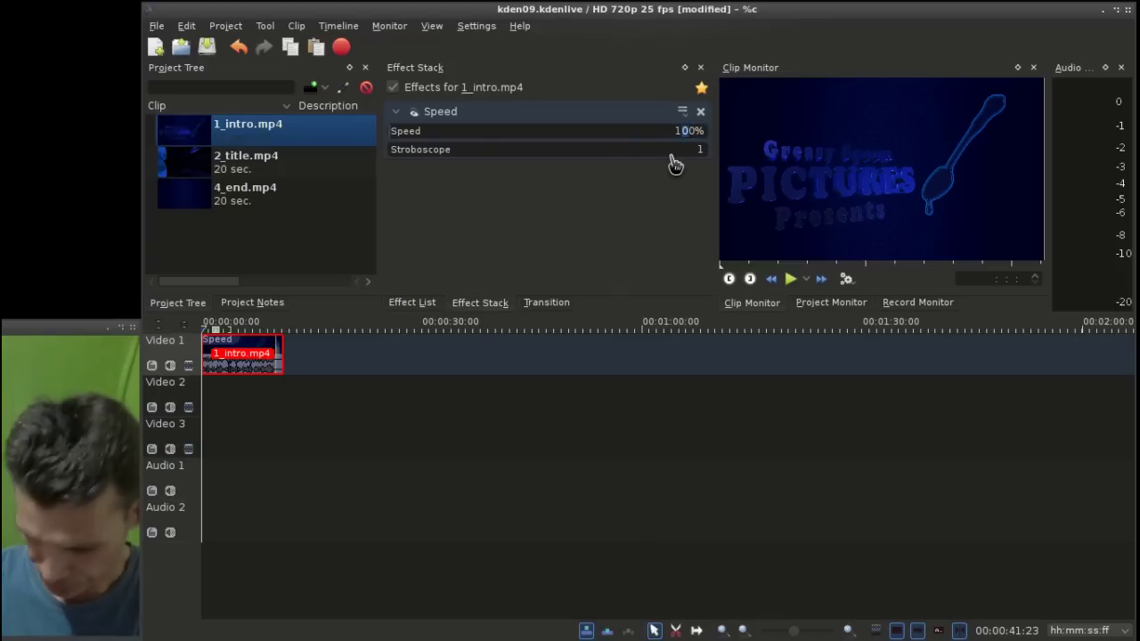
pyautogui.press('BackSpace')
pyautogui.write('5')
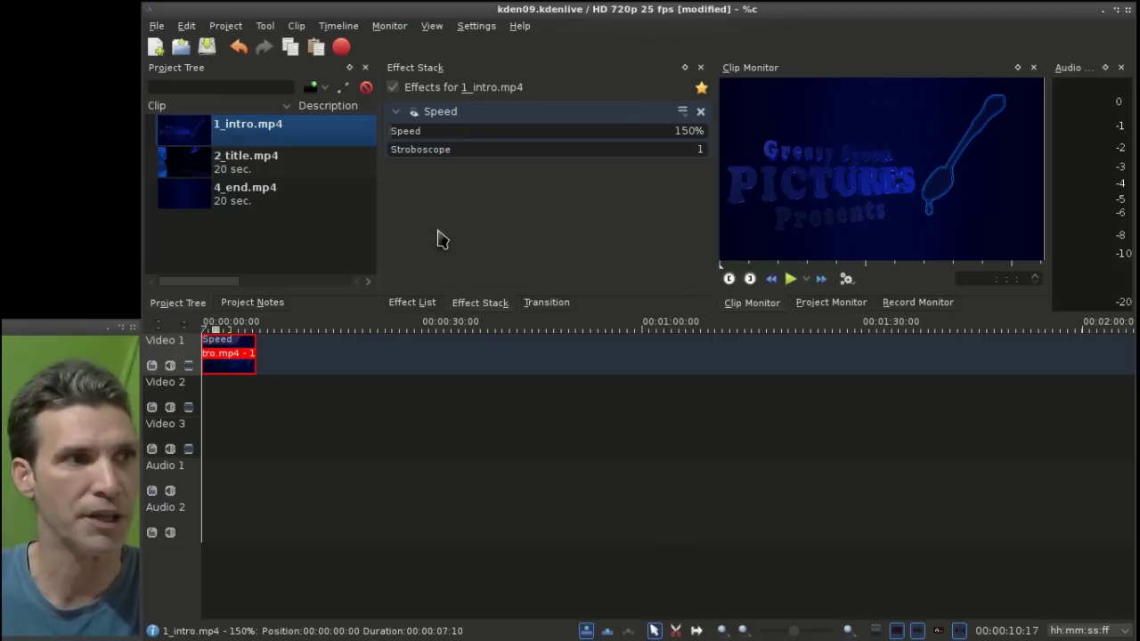
# - Expand the Fun category in the Effect List
pyautogui.click(415, 303)
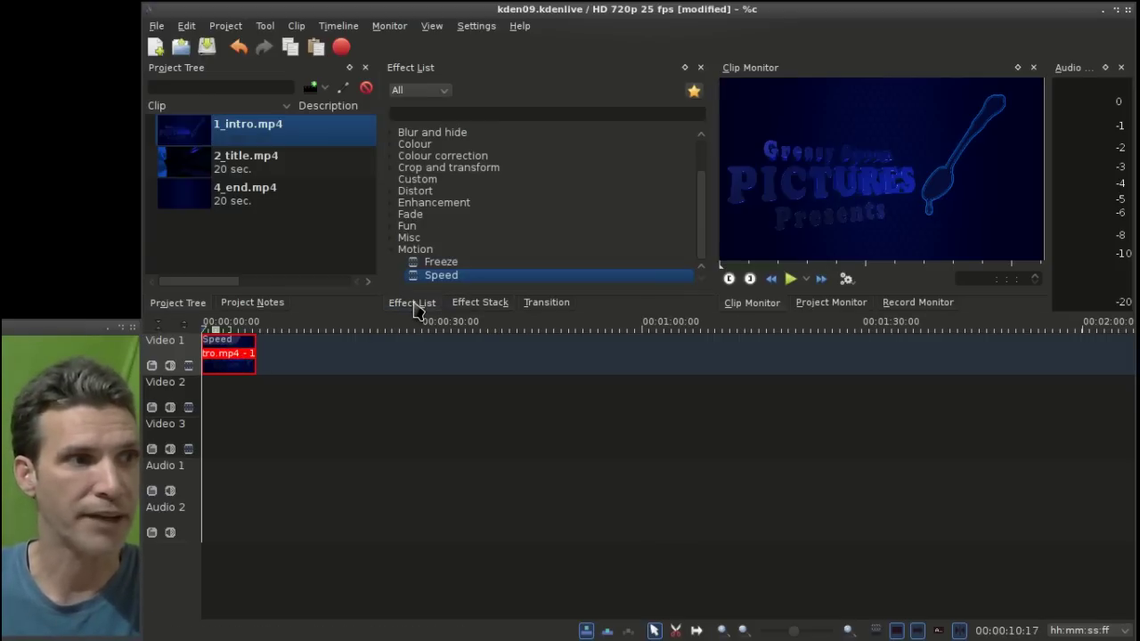
pyautogui.click(405, 229)
pyautogui.click(392, 228)
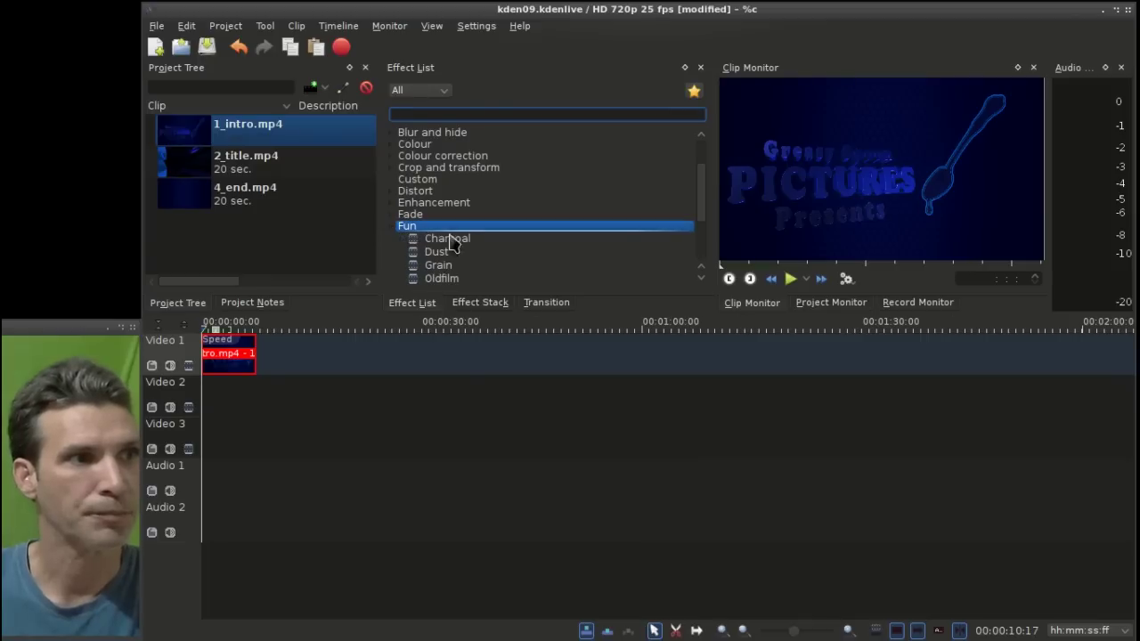
pyautogui.scroll(-1, 472, 245)
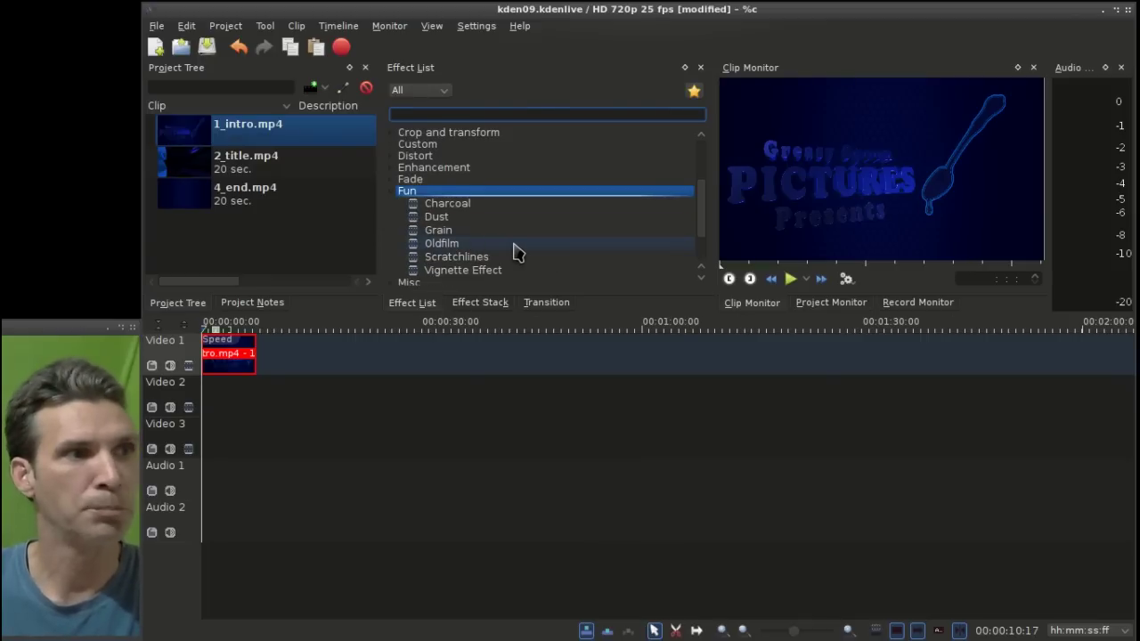
# - Apply Oldfilm to the intro clip, preview it, and return the playhead near the start
pyautogui.click(459, 247)
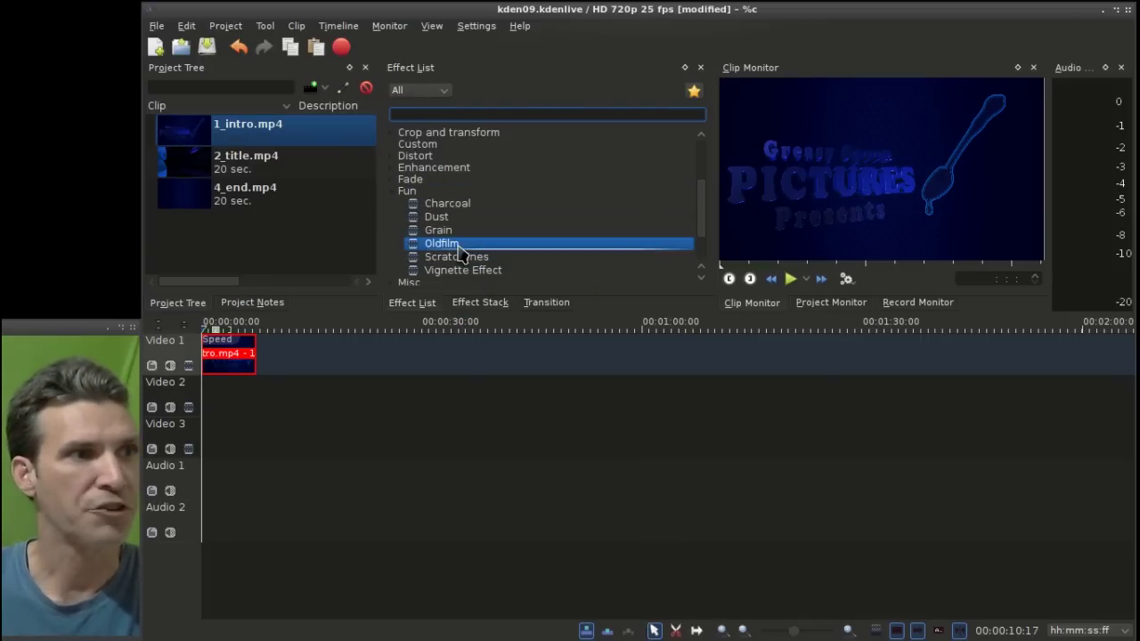
pyautogui.doubleClick(458, 250)
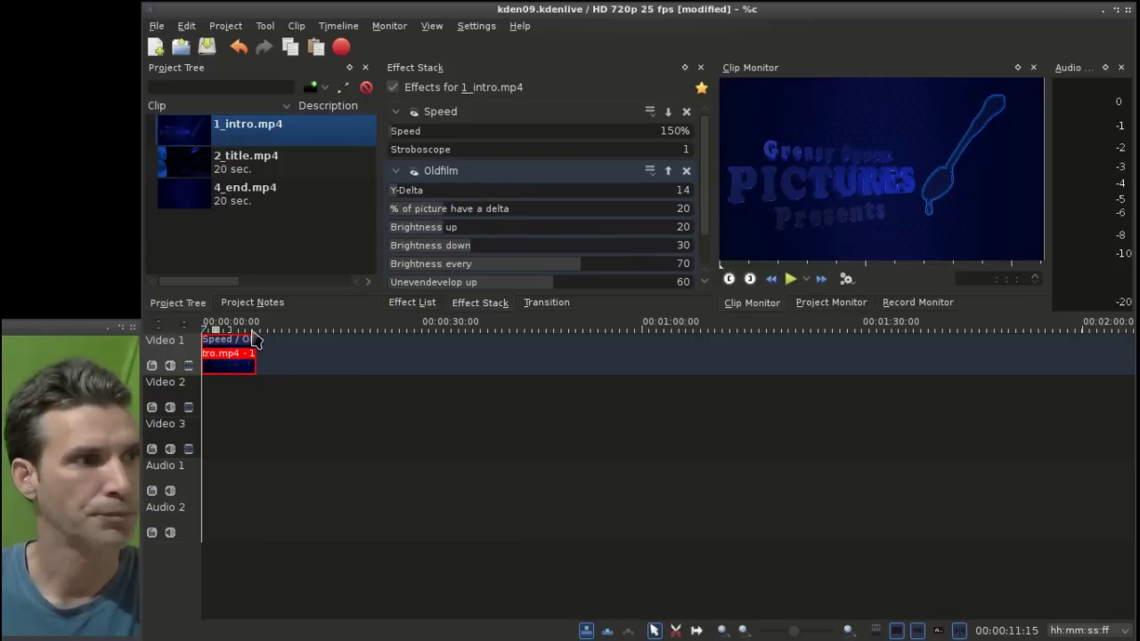
pyautogui.click(790, 279)
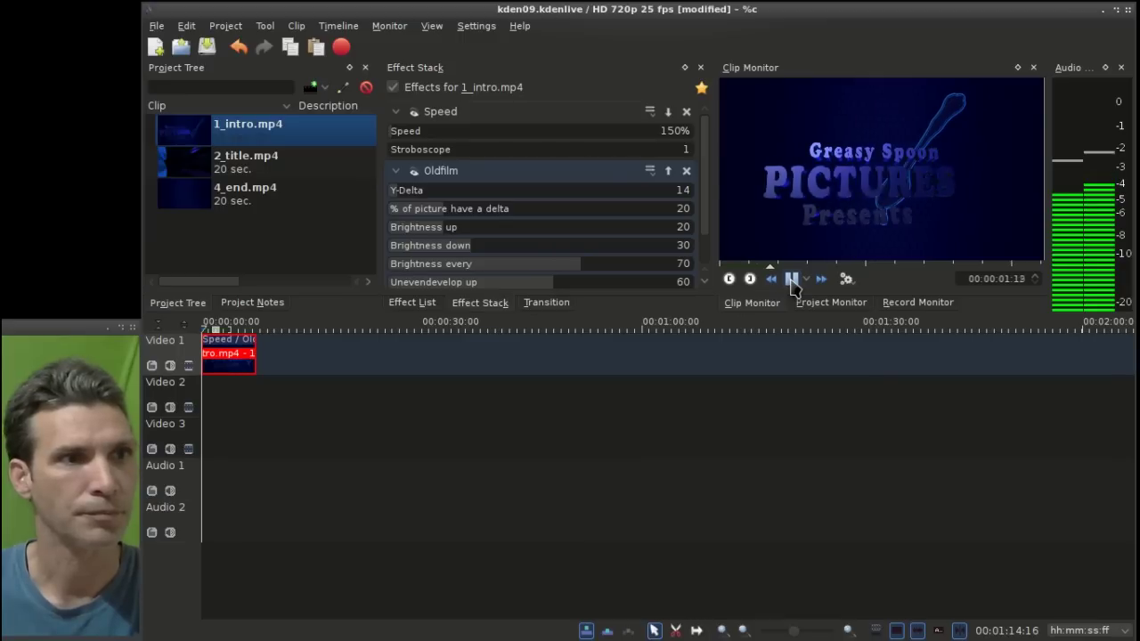
pyautogui.click(247, 405)
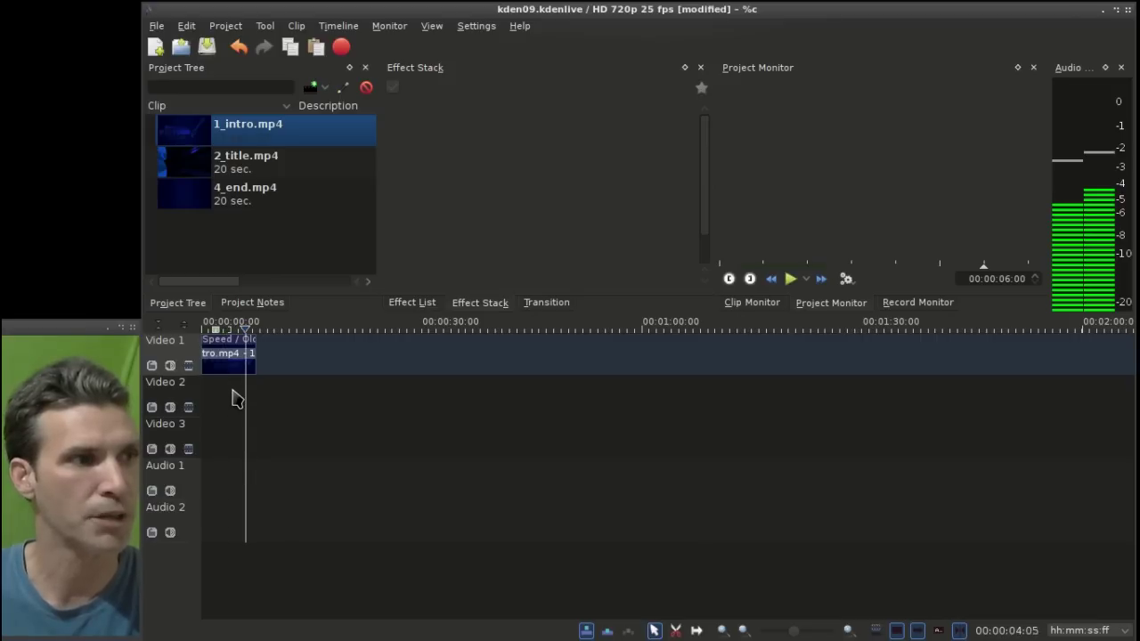
pyautogui.click(226, 397)
pyautogui.moveTo(226, 390); pyautogui.dragTo(207, 405)
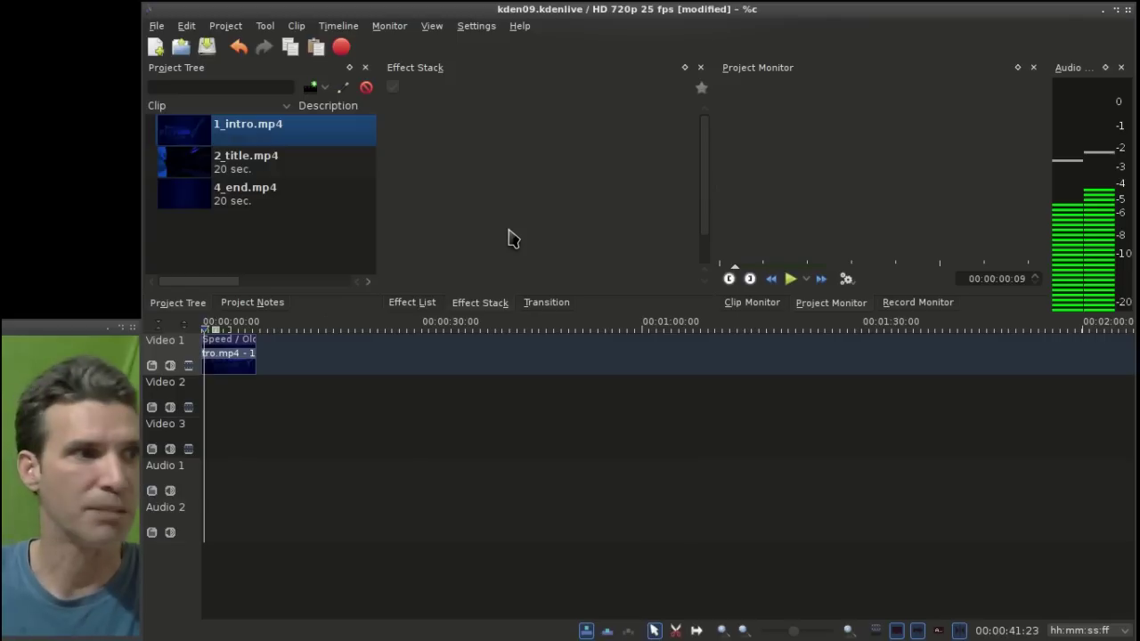
# - Reselect 1_intro.mp4 and collapse its Speed and Oldfilm settings in the Effect Stack
pyautogui.click(238, 360)
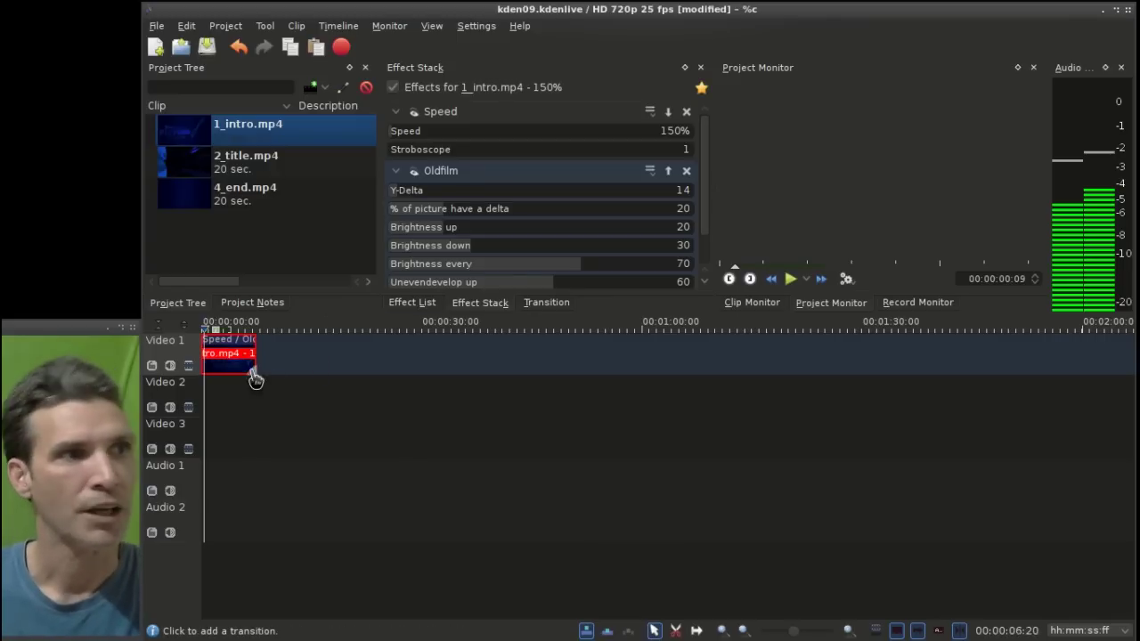
pyautogui.click(397, 113)
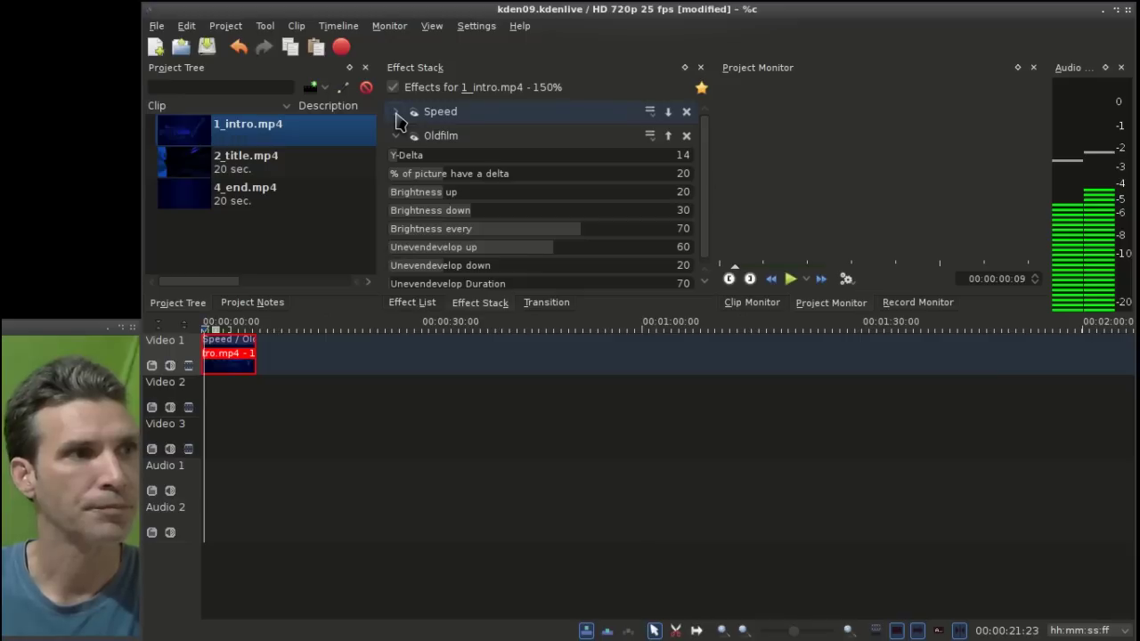
pyautogui.click(393, 139)
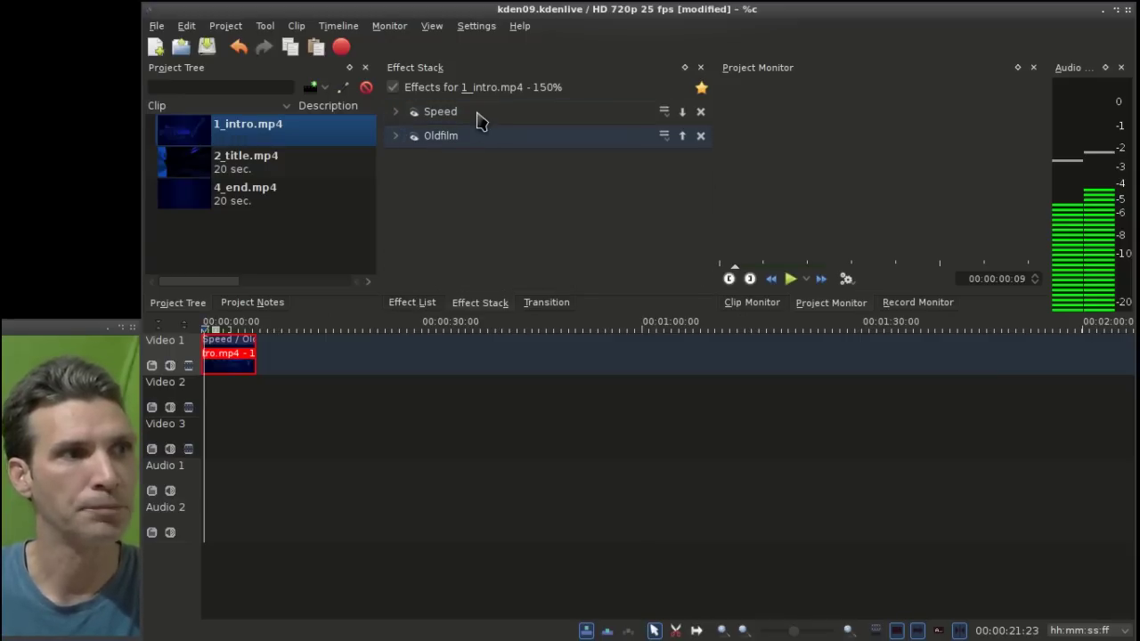
# - Add the Dust effect from Fun to the intro clip and collapse its settings
pyautogui.click(414, 305)
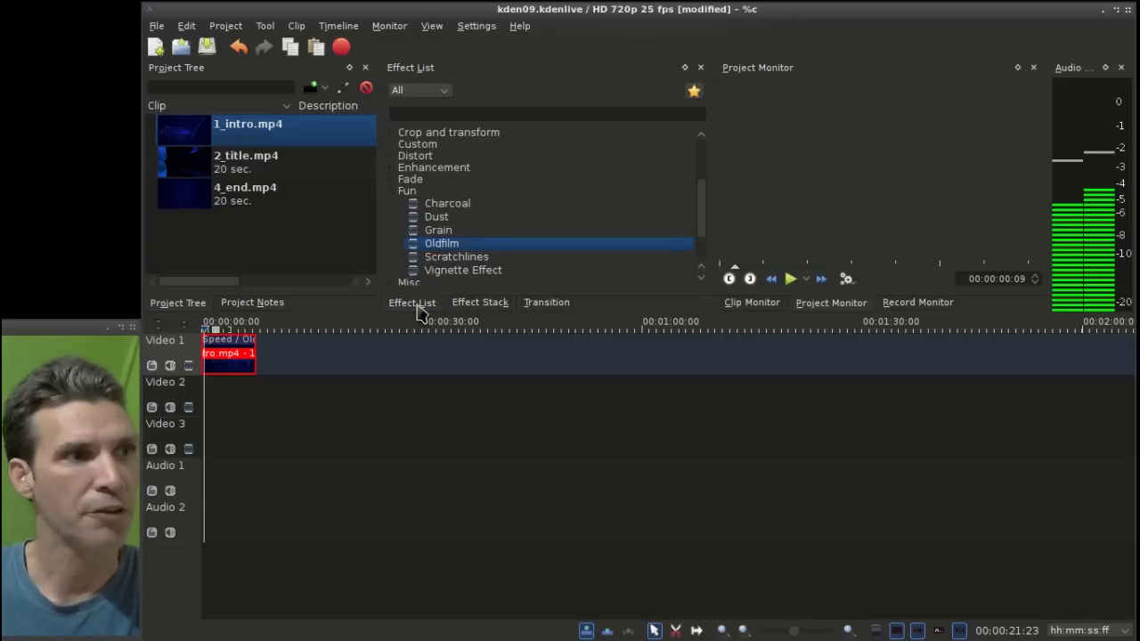
pyautogui.click(444, 219)
pyautogui.doubleClick(445, 220)
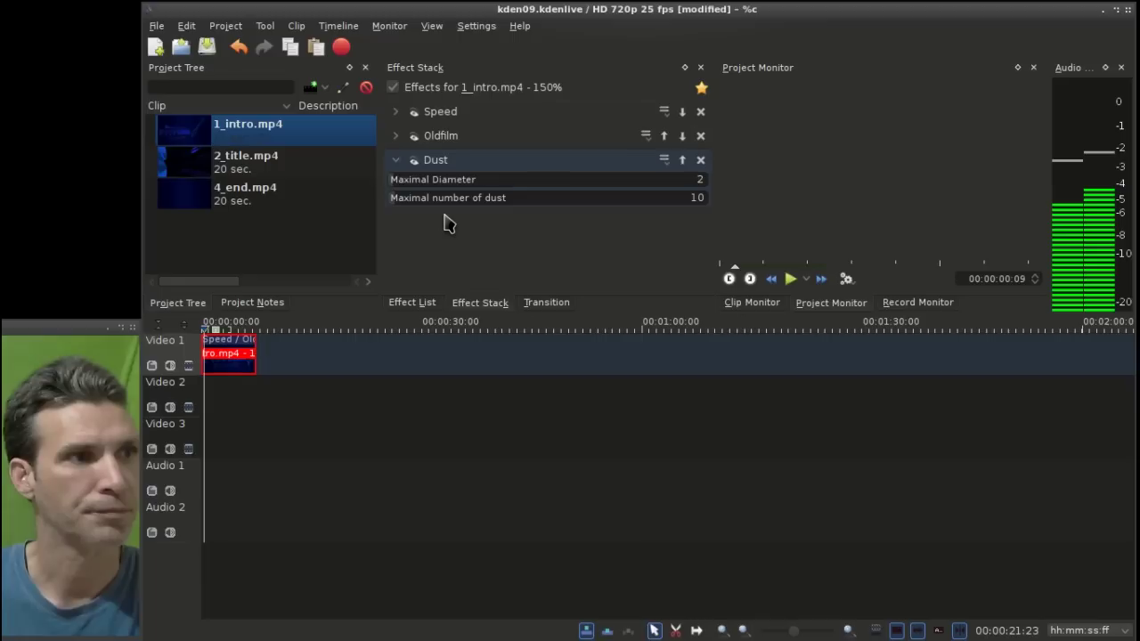
pyautogui.click(396, 161)
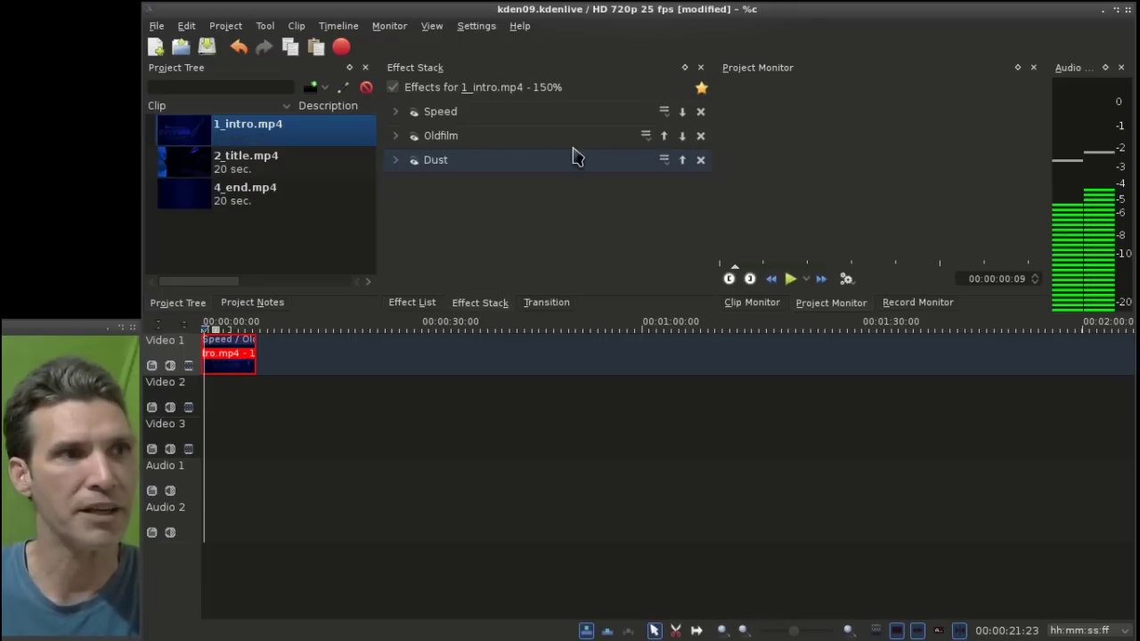
# - Move Oldfilm below Dust in the Effect Stack and deselect the clip
pyautogui.moveTo(571, 145)
pyautogui.mouseDown()
pyautogui.moveTo(573, 178)
pyautogui.moveTo(568, 147)
pyautogui.mouseUp()
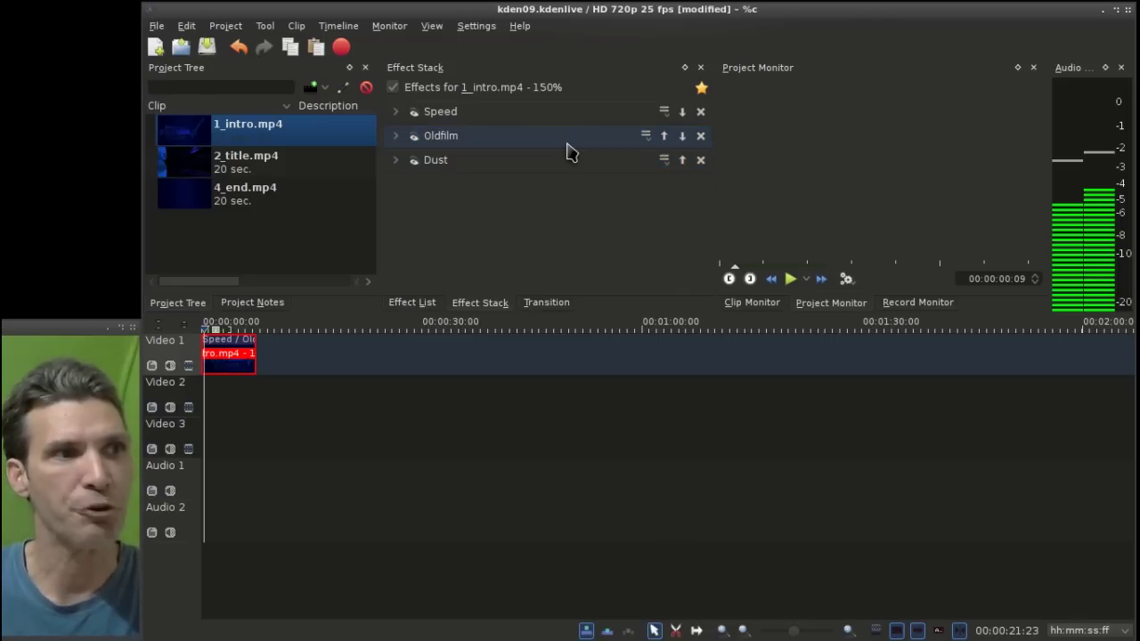
pyautogui.click(237, 419)
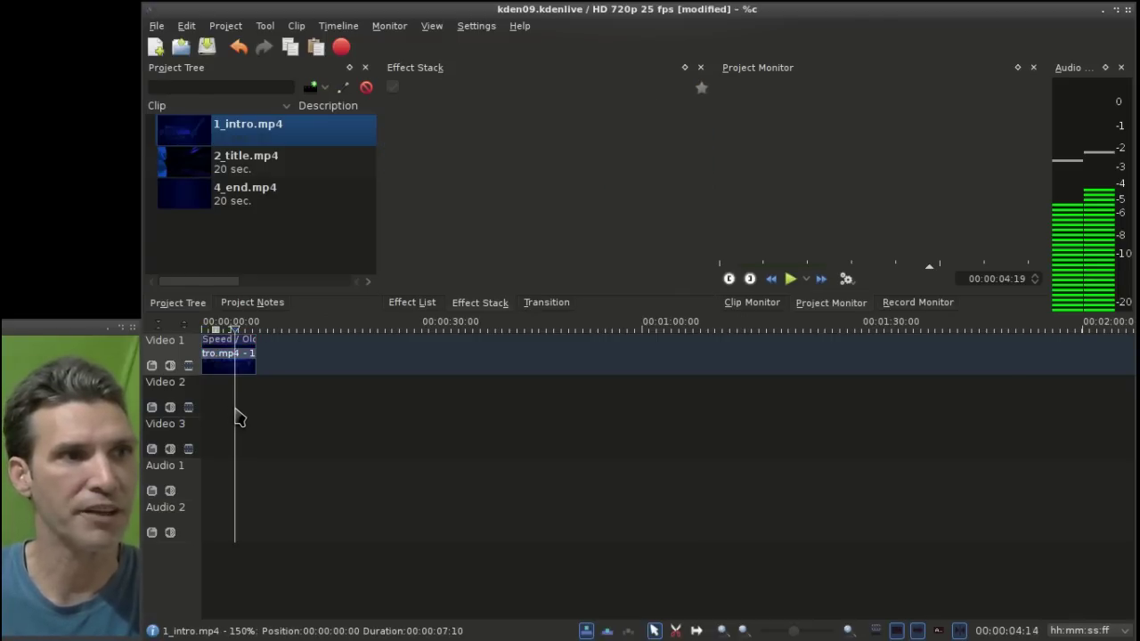
pyautogui.click(235, 415)
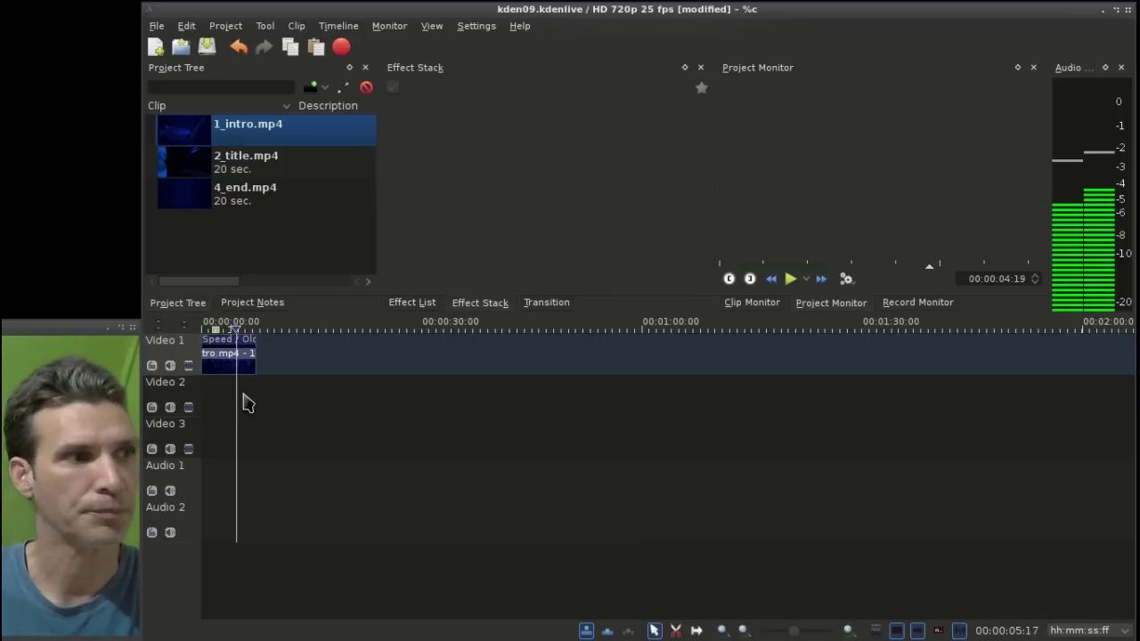
# - Open Online Resources on Freesound Audio Library and enter 'heavy metal' as the search term
pyautogui.click(231, 399)
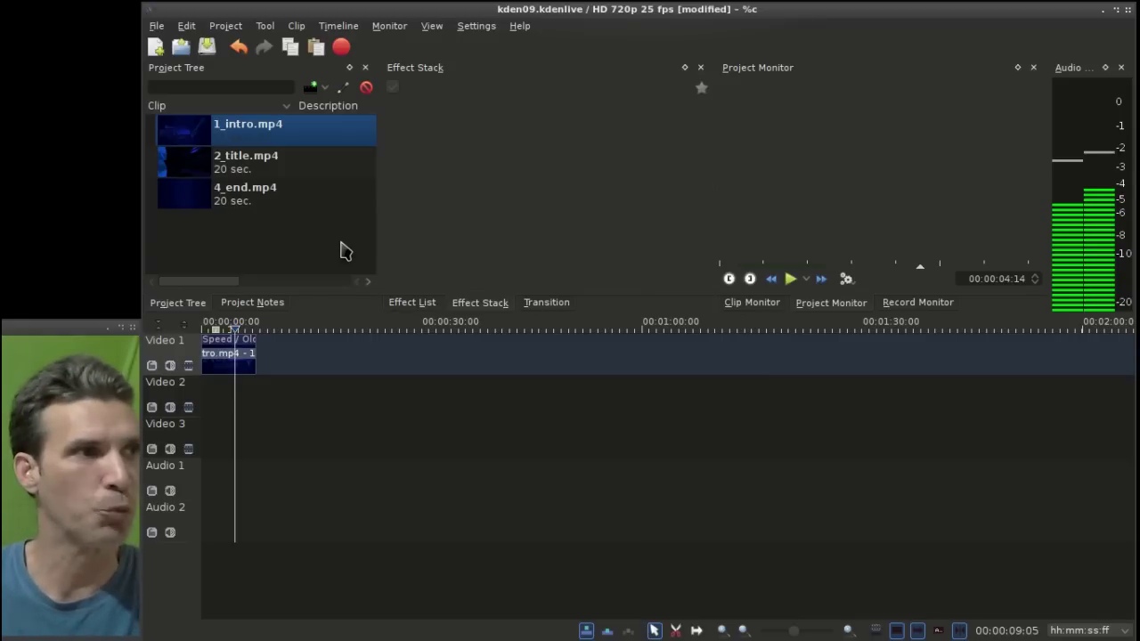
pyautogui.click(266, 29)
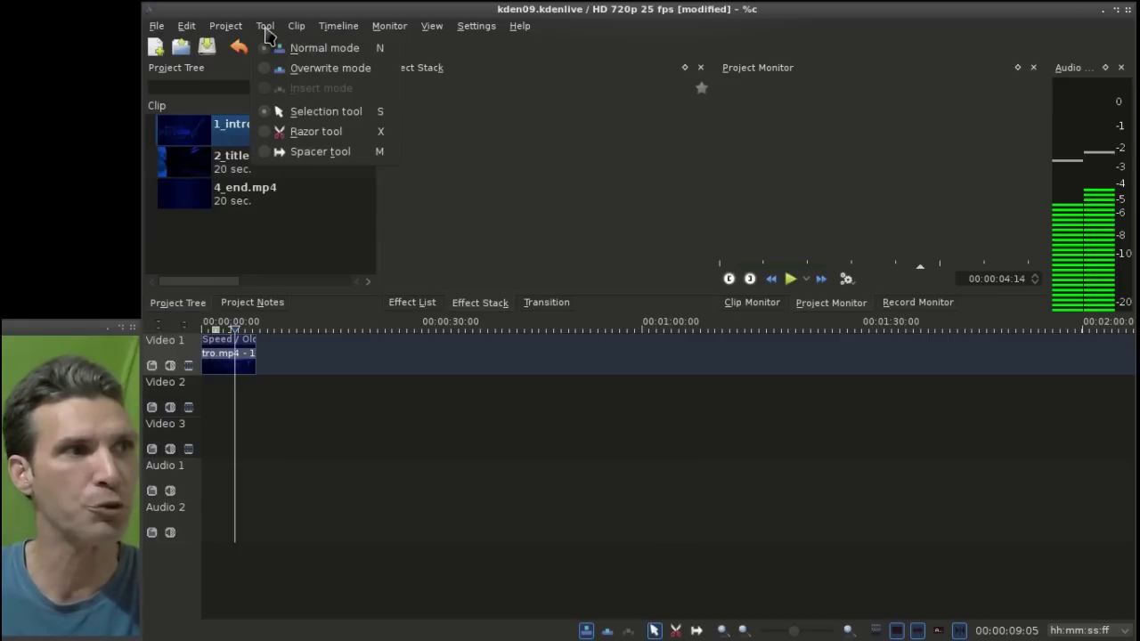
pyautogui.moveTo(237, 34)
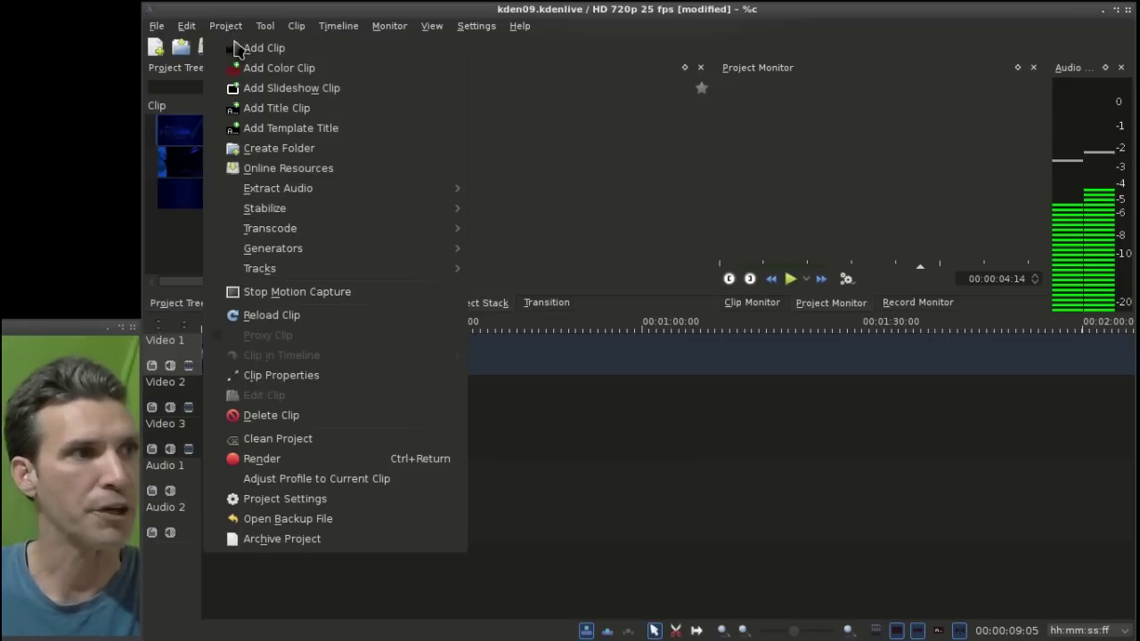
pyautogui.click(266, 171)
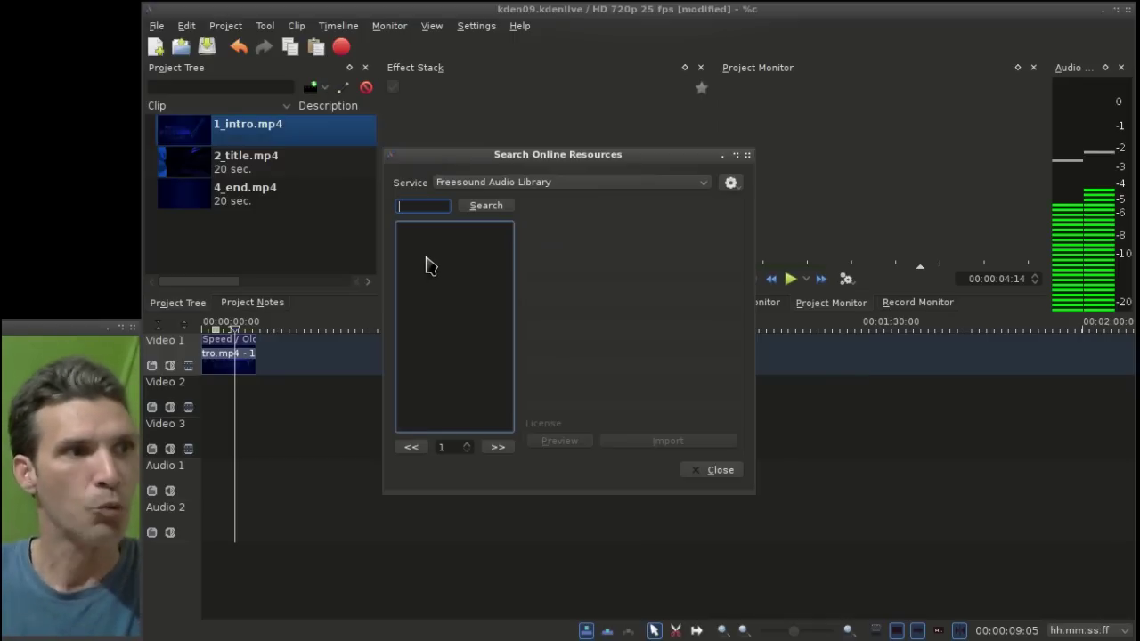
pyautogui.click(617, 185)
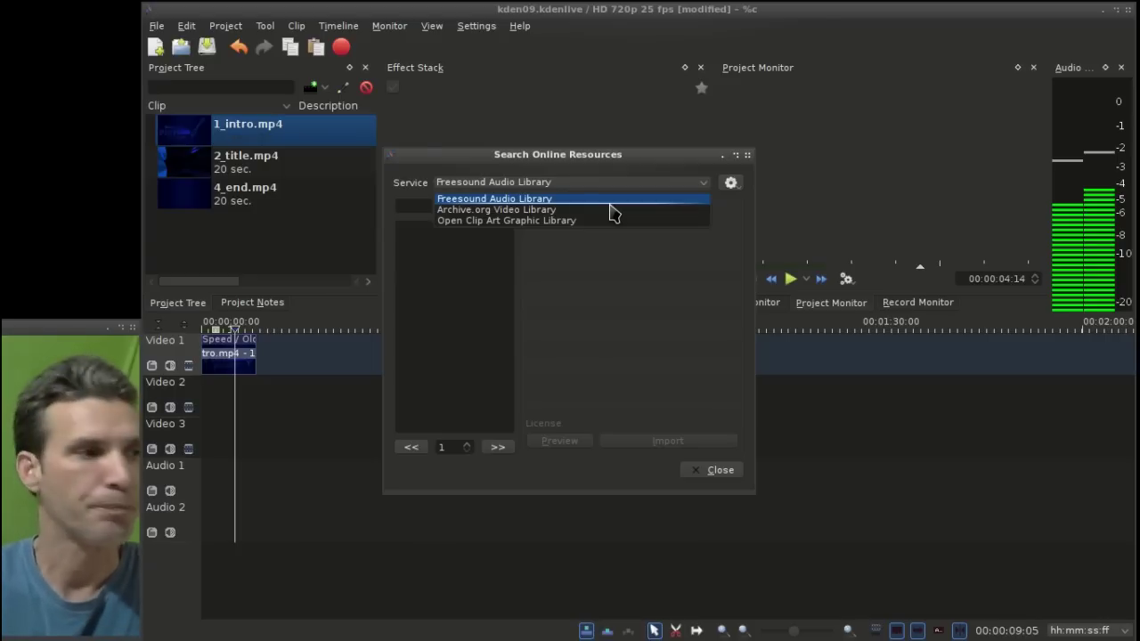
pyautogui.click(611, 204)
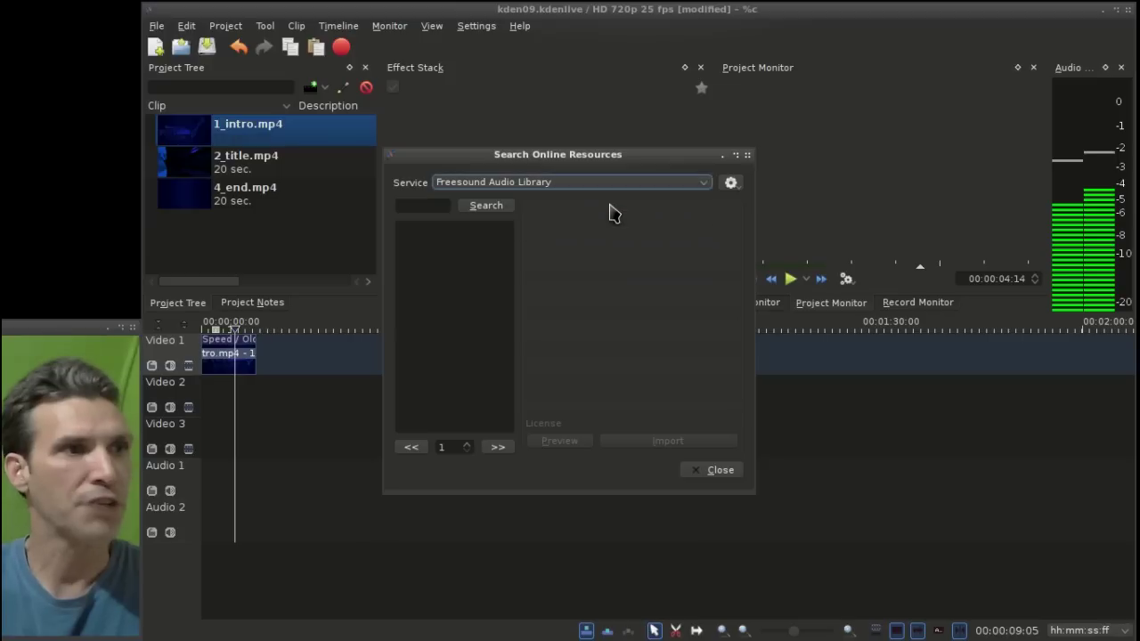
pyautogui.click(422, 207)
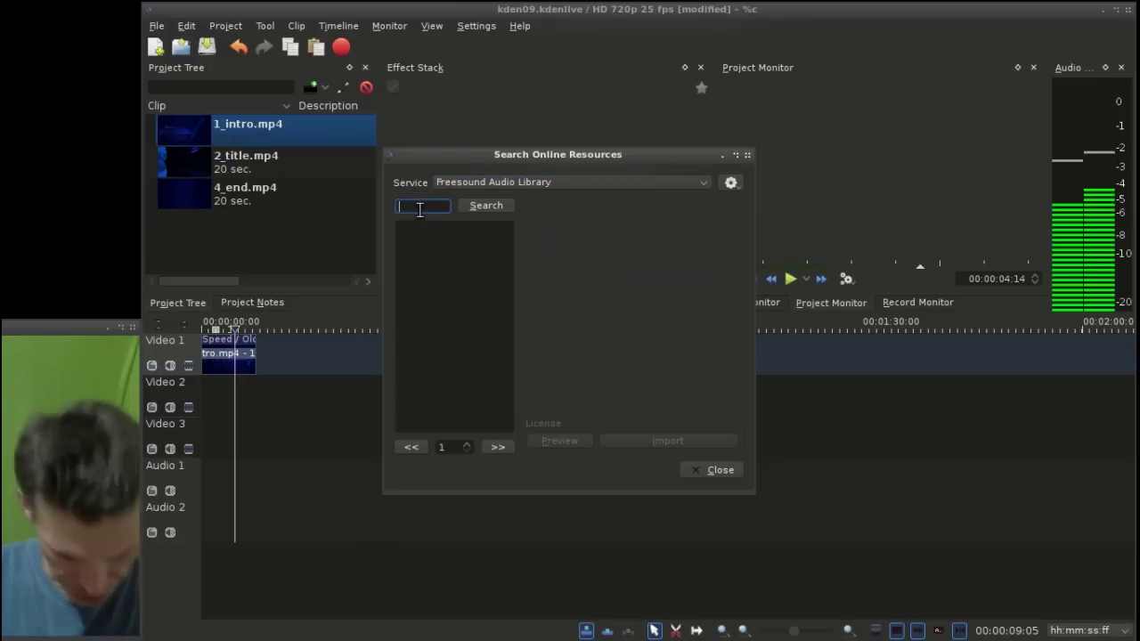
pyautogui.write('heav')
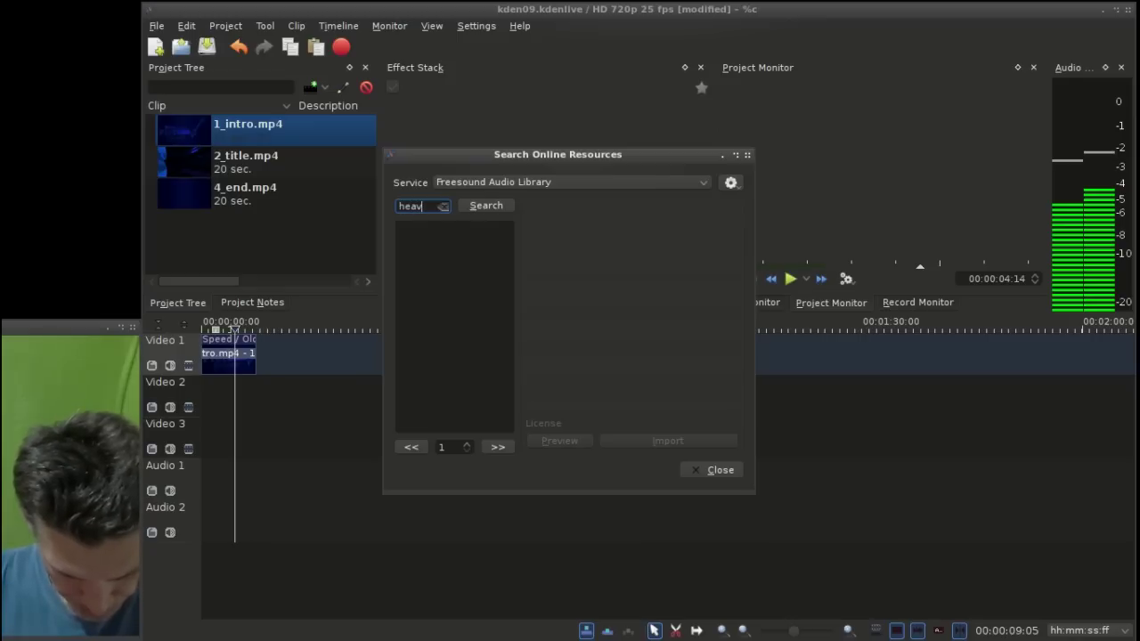
pyautogui.write('y metal')
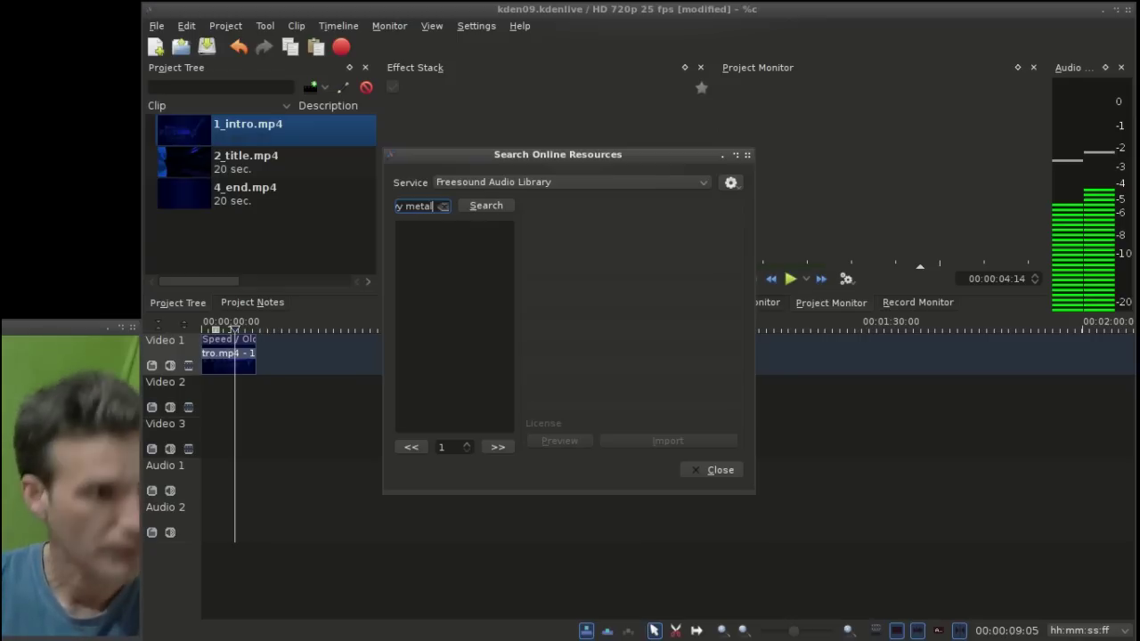
# - Search Freesound for 'heavy metal' and preview dist_guitar_triplet.wav from the 487 results
pyautogui.click(506, 208)
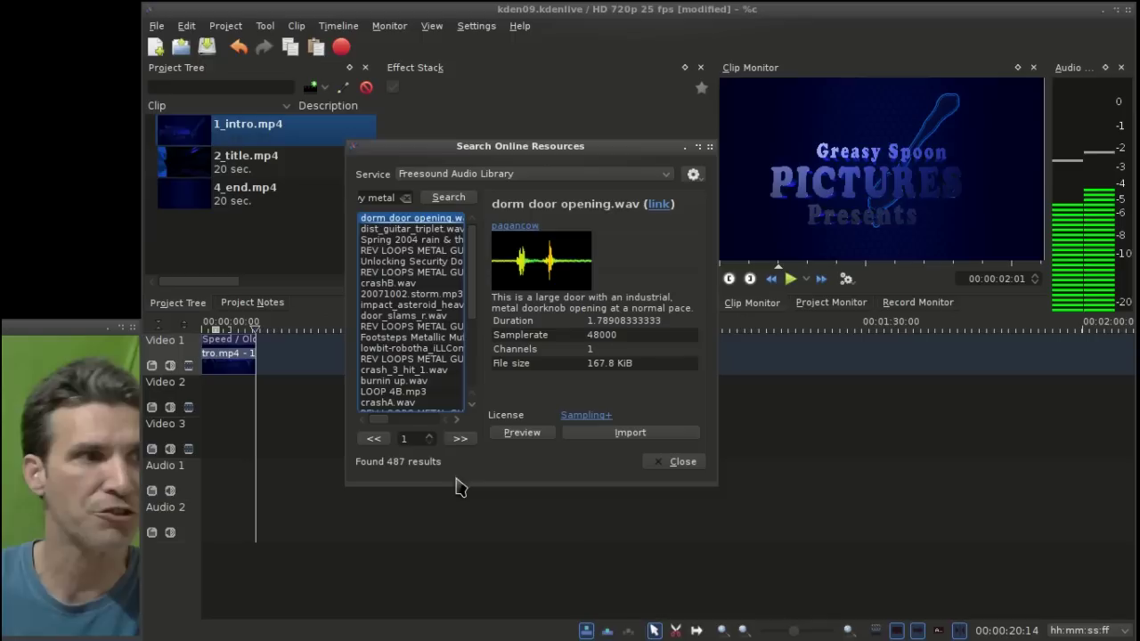
pyautogui.doubleClick(423, 233)
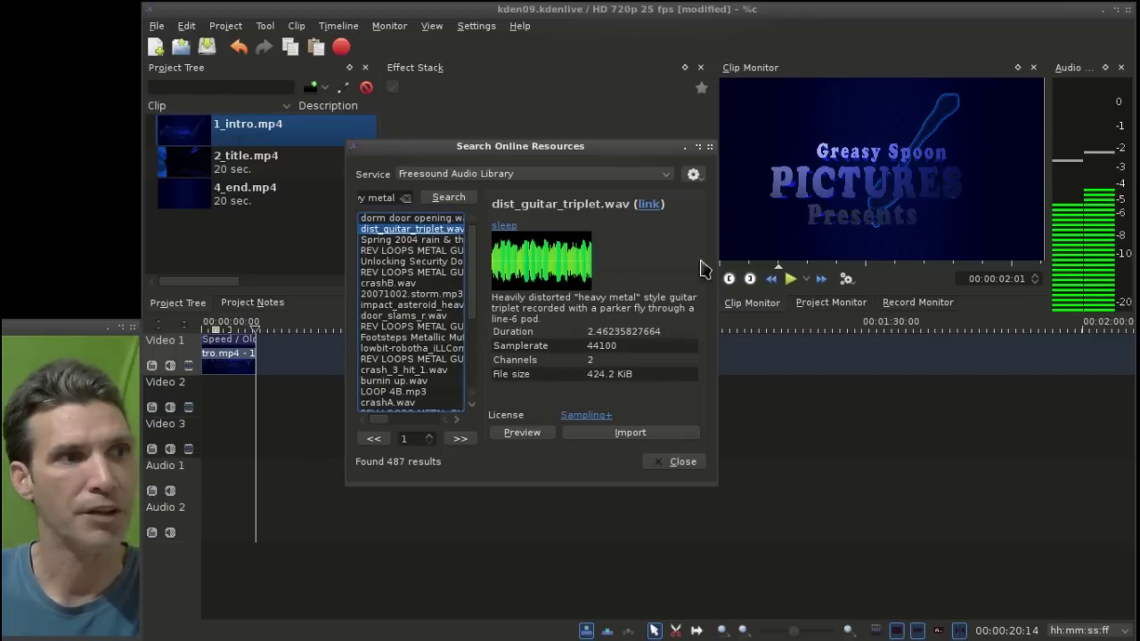
pyautogui.click(524, 435)
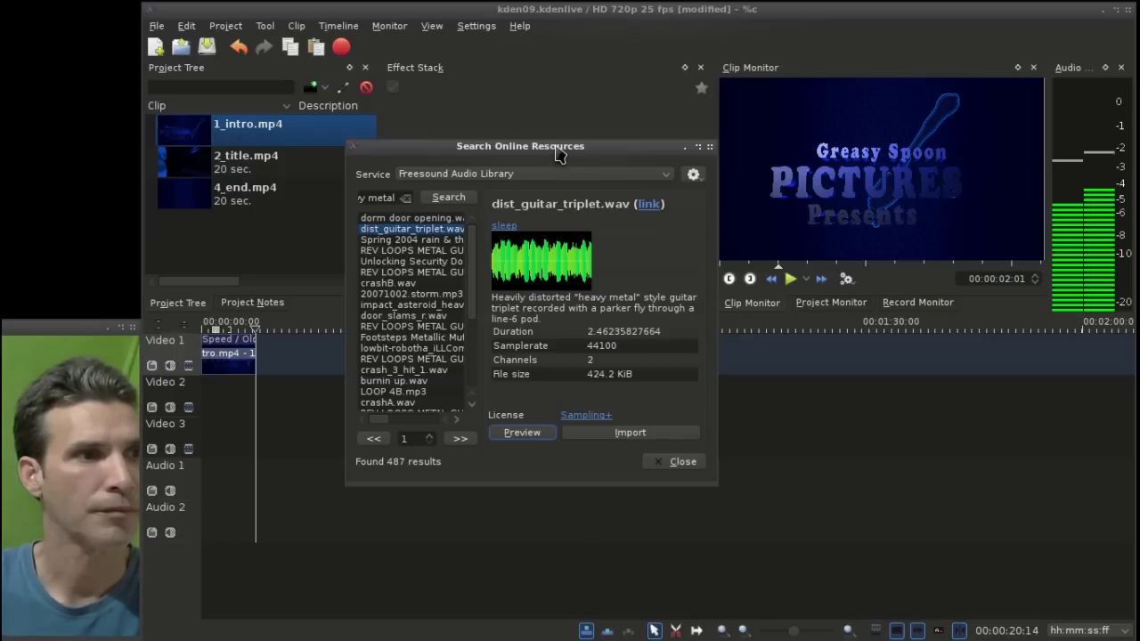
pyautogui.moveTo(557, 154); pyautogui.dragTo(590, 135)
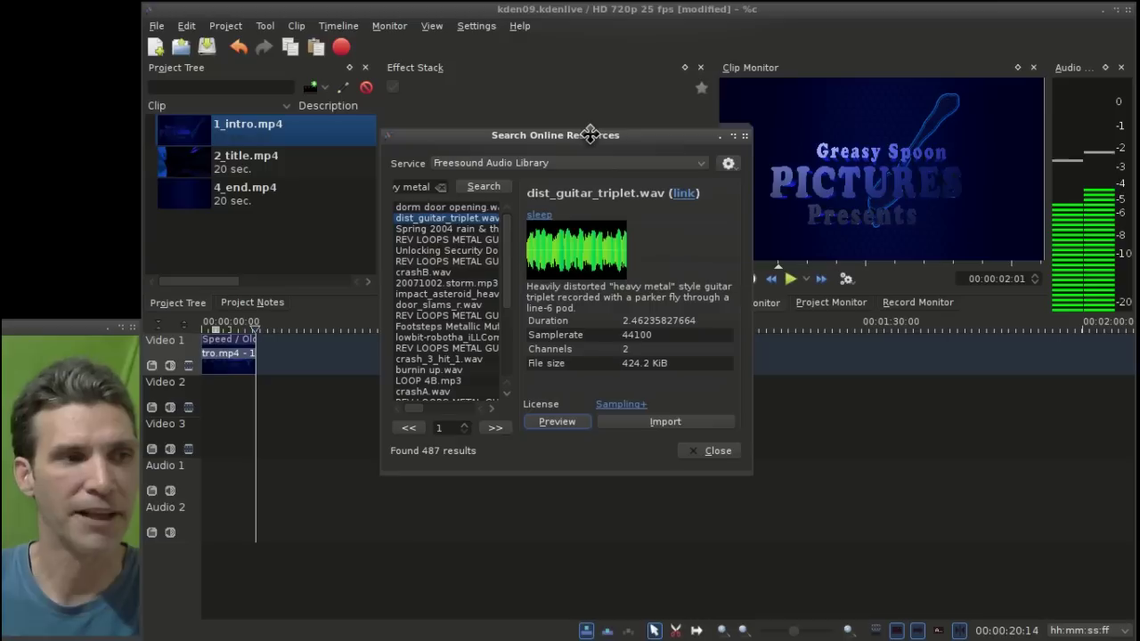
# - Import dist_guitar_triplet.wav, saving it under that name in the project folder
pyautogui.click(665, 423)
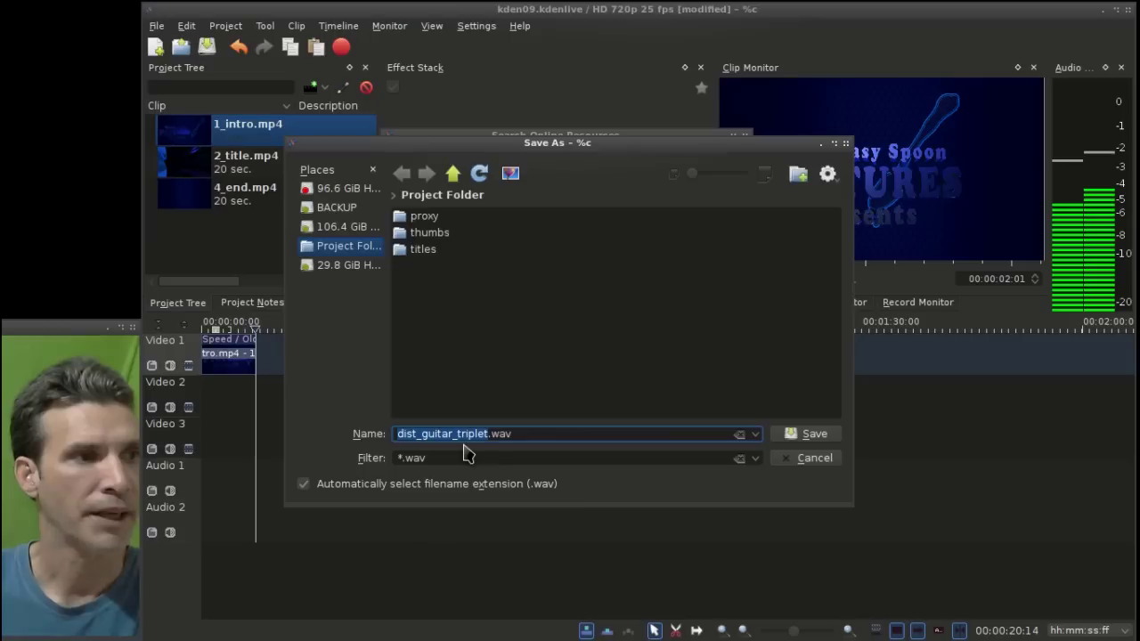
pyautogui.click(814, 438)
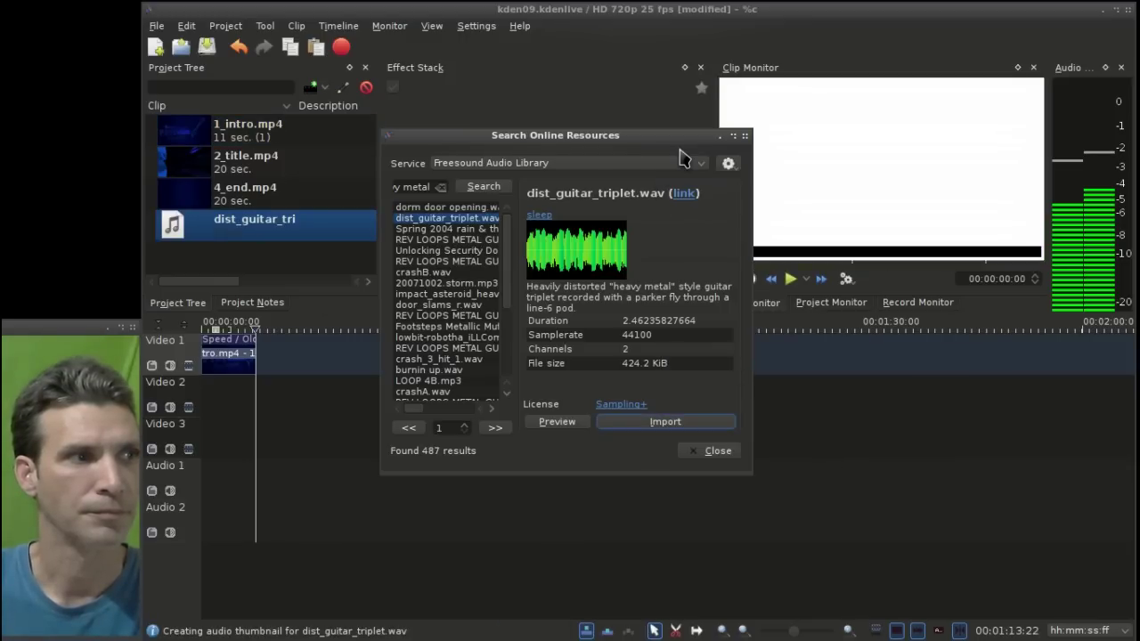
# - Close the online search and place dist_guitar_triplet.wav at 00:00 on Audio 1
pyautogui.click(744, 136)
pyautogui.moveTo(173, 230); pyautogui.dragTo(205, 395)
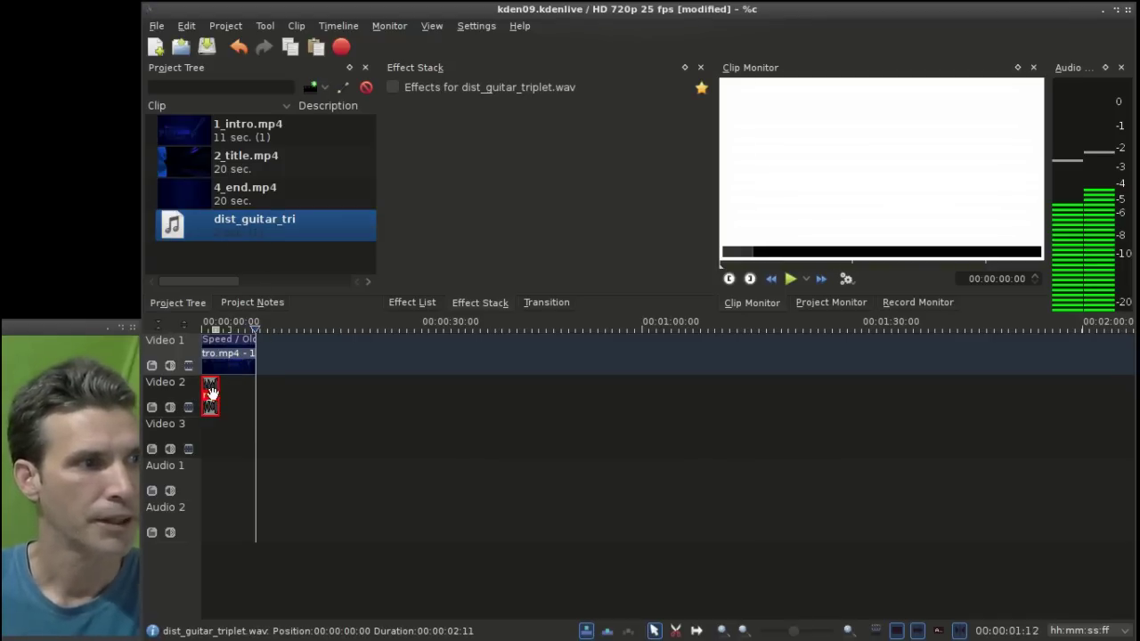
pyautogui.click(212, 405)
pyautogui.moveTo(212, 405); pyautogui.dragTo(207, 479)
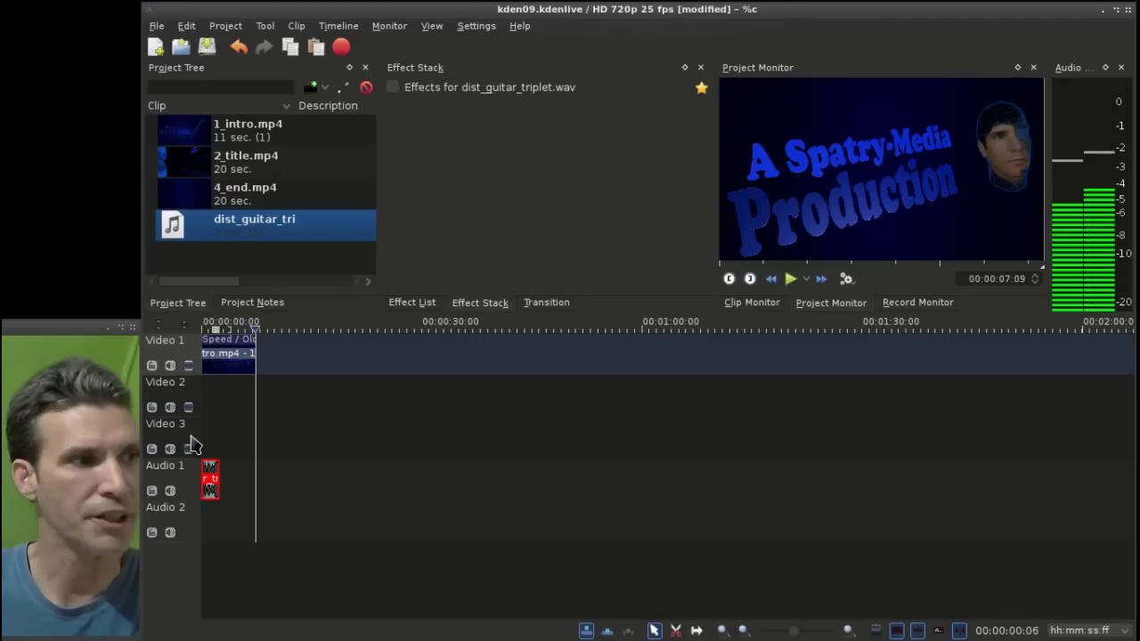
# - Delete the empty Video 3 track and add a second guitar clip copy on Audio 1
pyautogui.click(191, 445)
pyautogui.rightClick(192, 443)
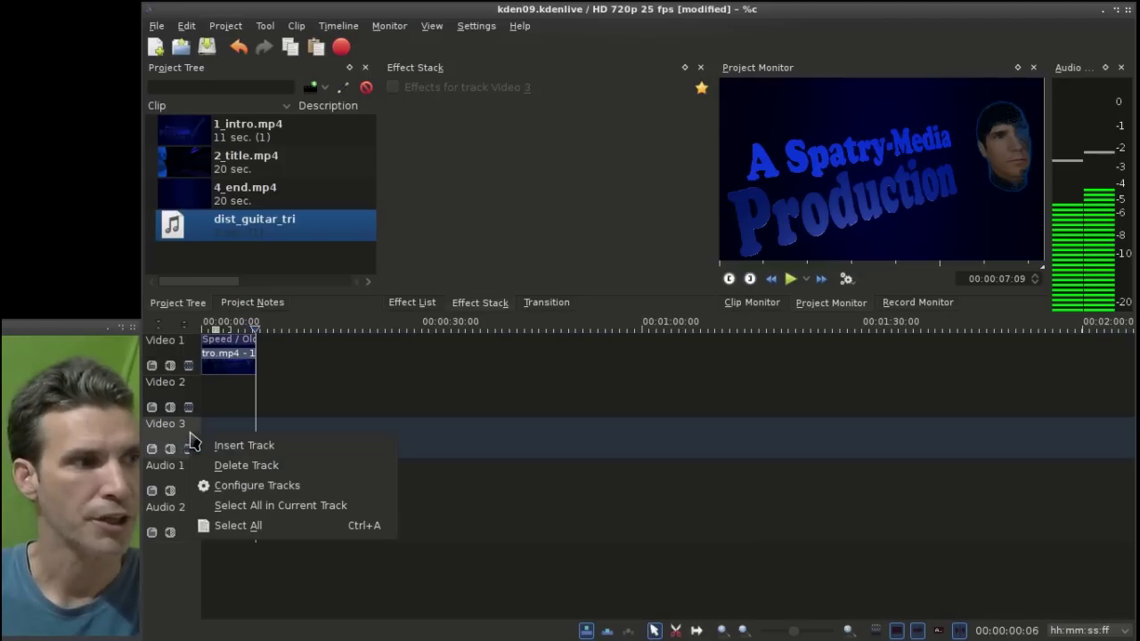
pyautogui.click(237, 466)
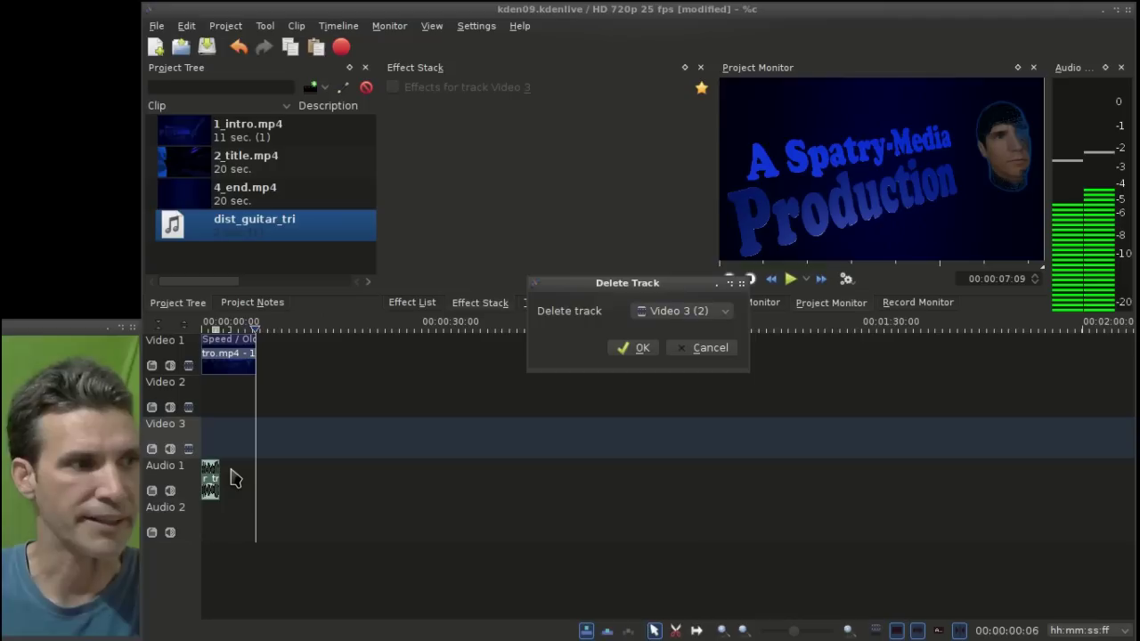
pyautogui.click(643, 349)
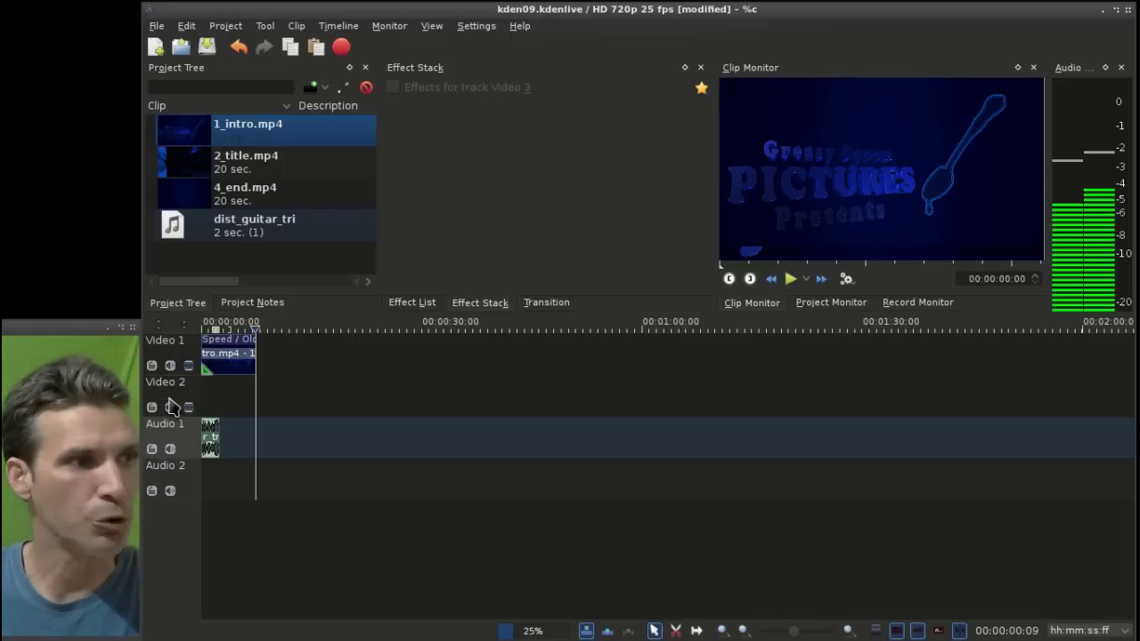
pyautogui.moveTo(178, 228); pyautogui.dragTo(228, 442)
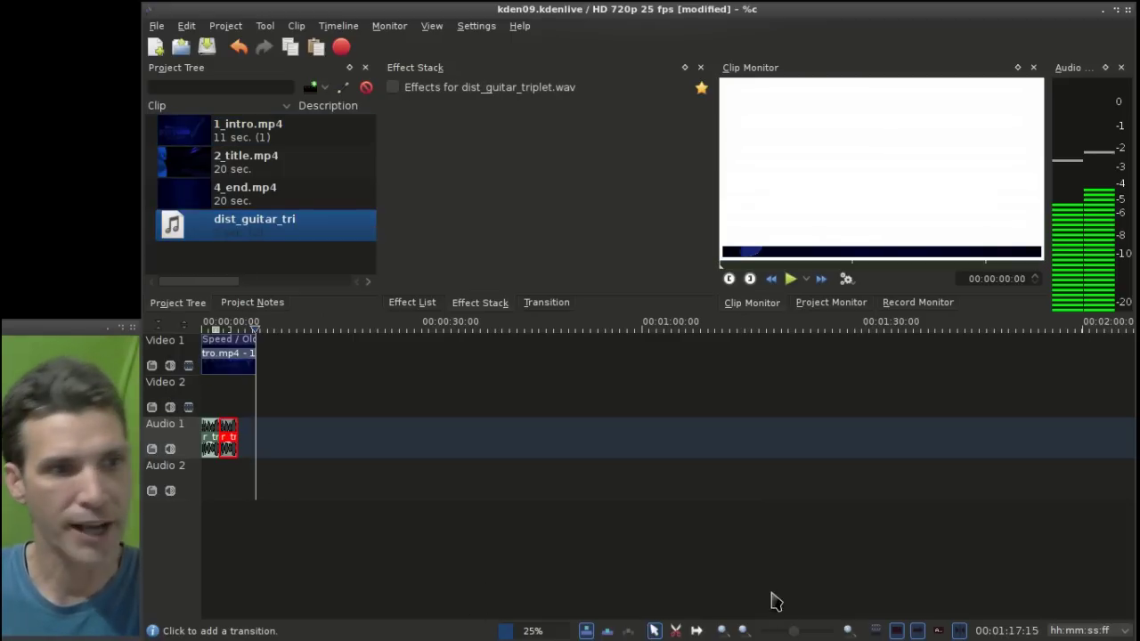
# - Add a third dist_guitar_triplet.wav copy after the others on Audio 1
pyautogui.click(744, 633)
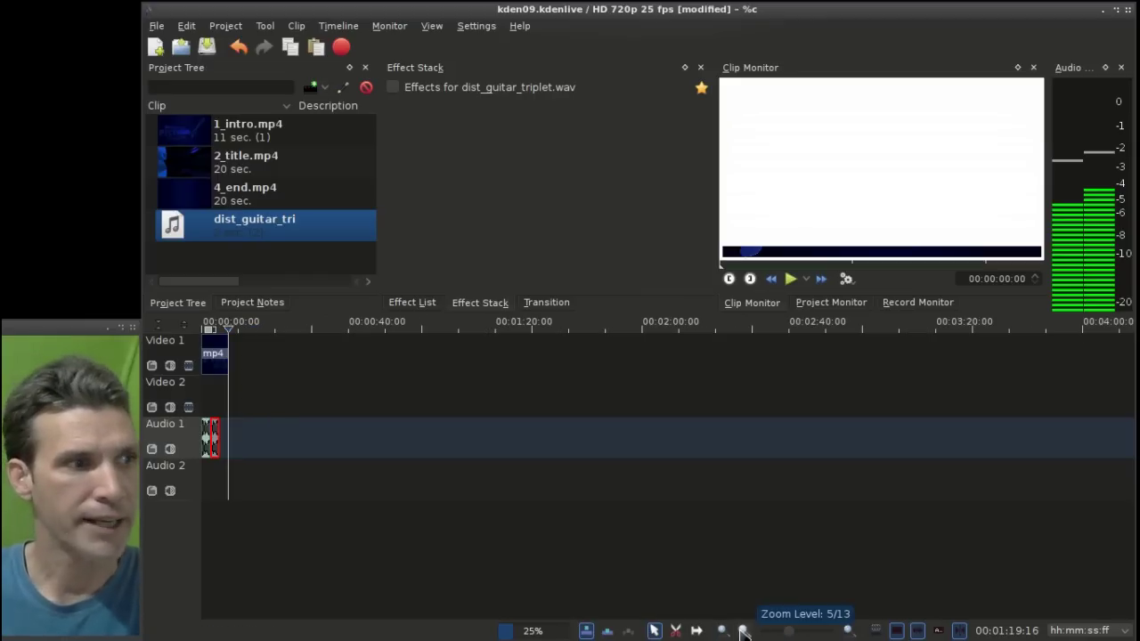
pyautogui.click(848, 633)
pyautogui.click(848, 633)
pyautogui.click(848, 633)
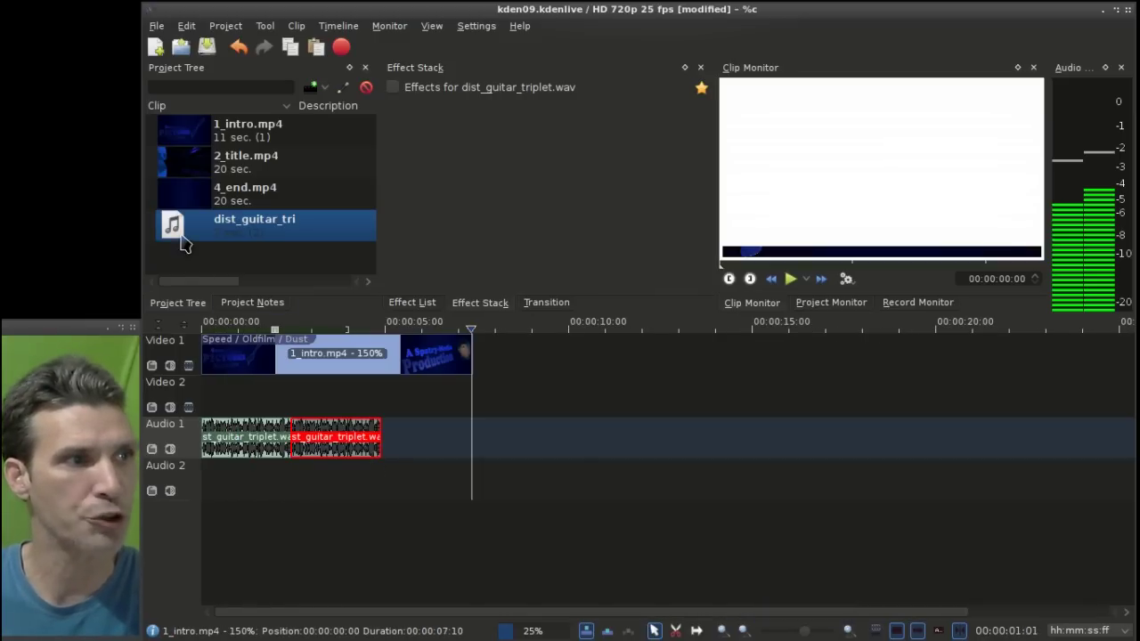
pyautogui.moveTo(183, 233); pyautogui.dragTo(376, 445)
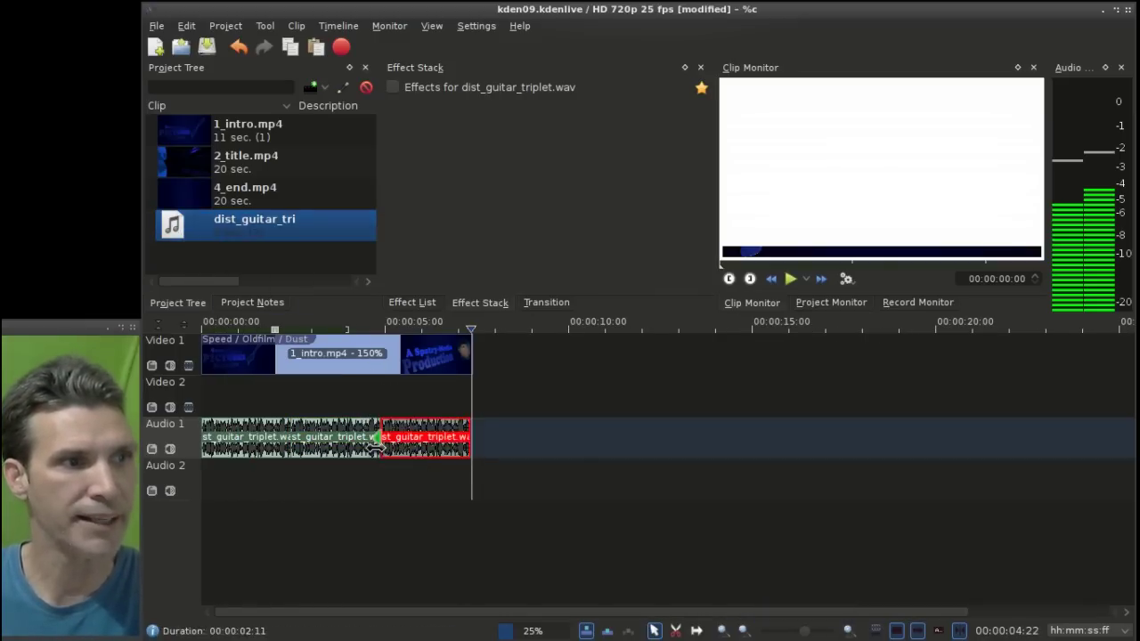
# - Give the last guitar clip a fade out at its end
pyautogui.click(471, 432)
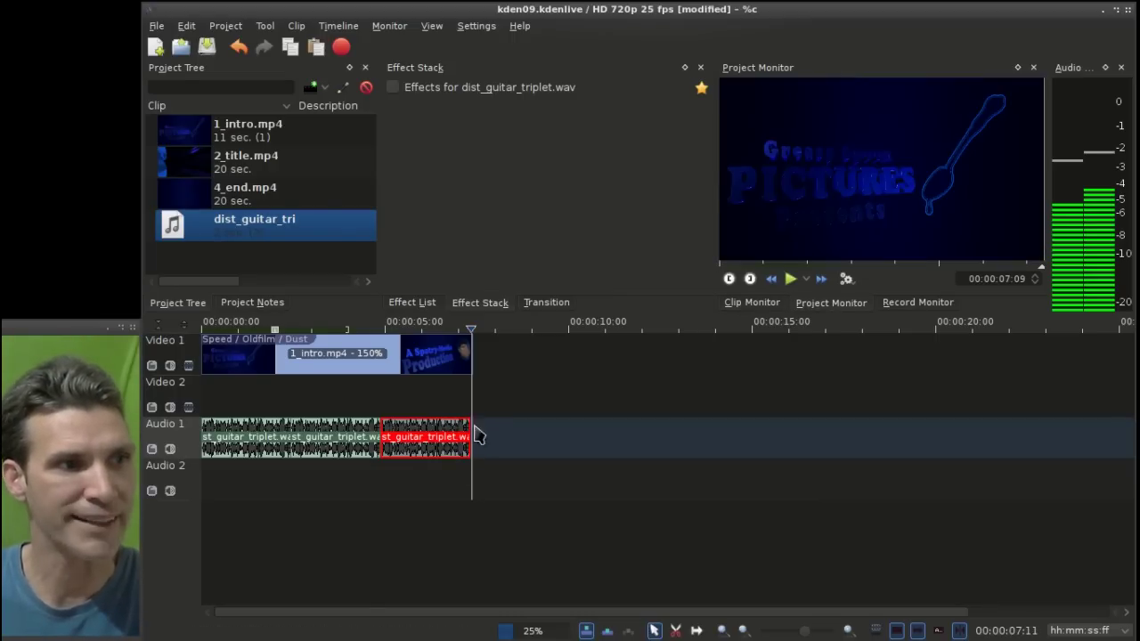
pyautogui.moveTo(472, 431)
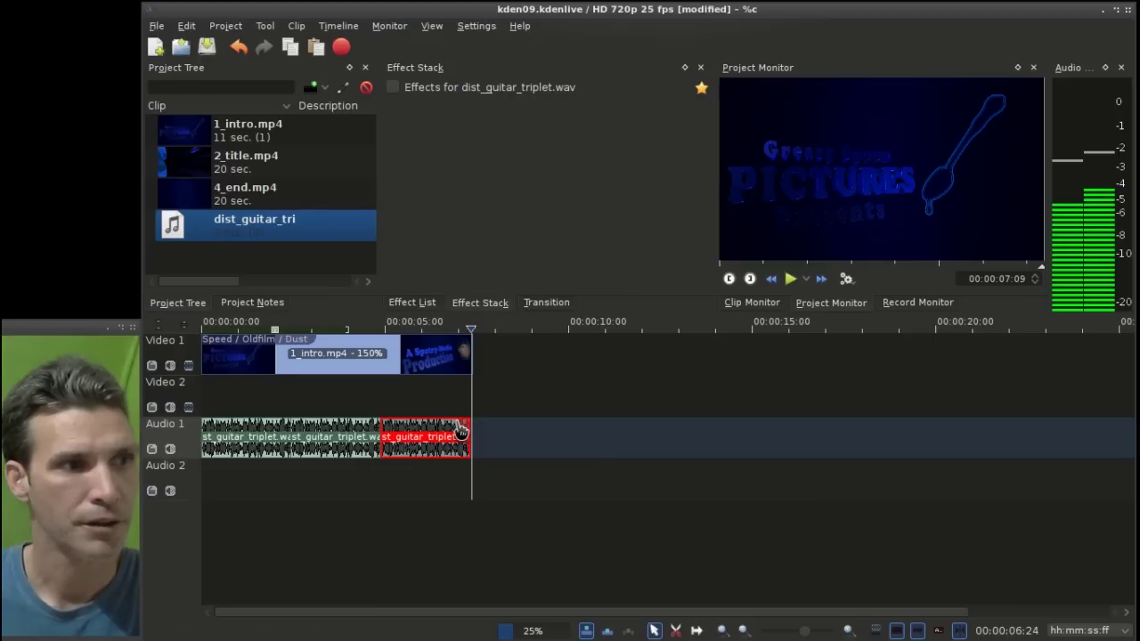
pyautogui.moveTo(469, 422); pyautogui.dragTo(451, 425)
pyautogui.click(221, 395)
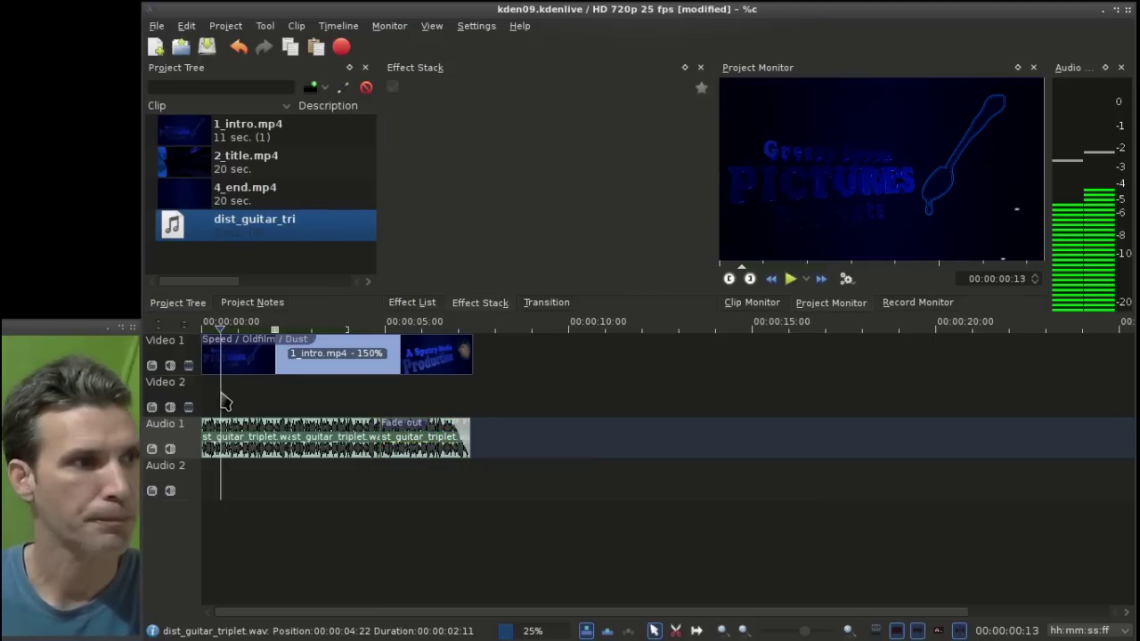
pyautogui.click(791, 280)
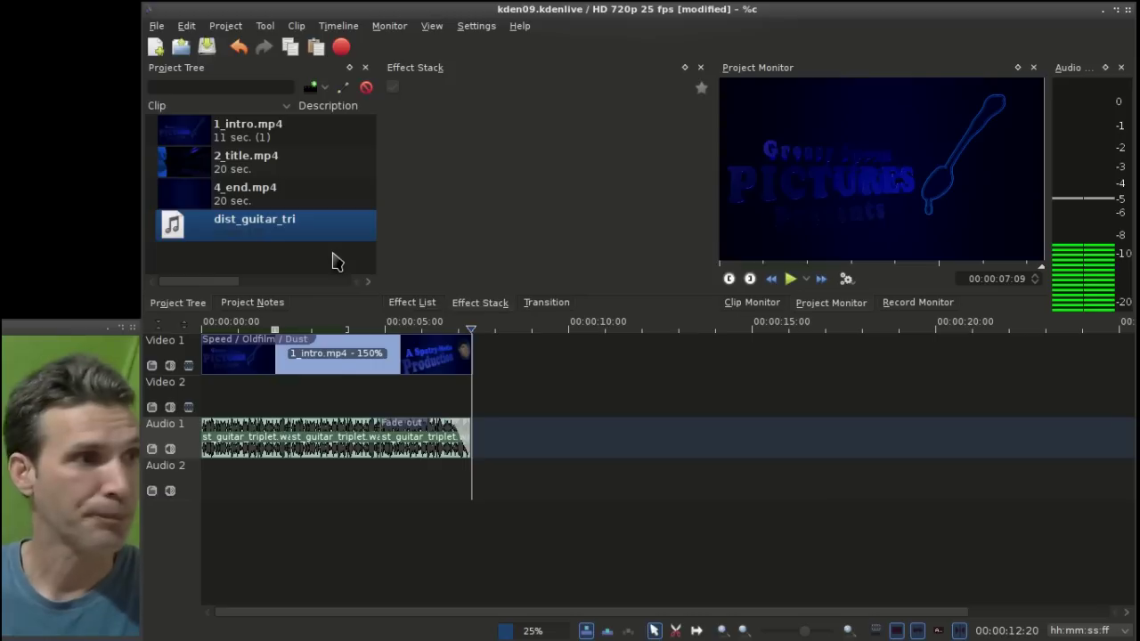
# - Add 00.mkv from the 0COLtmp folder to the project as a new clip
pyautogui.rightClick(333, 261)
pyautogui.click(372, 266)
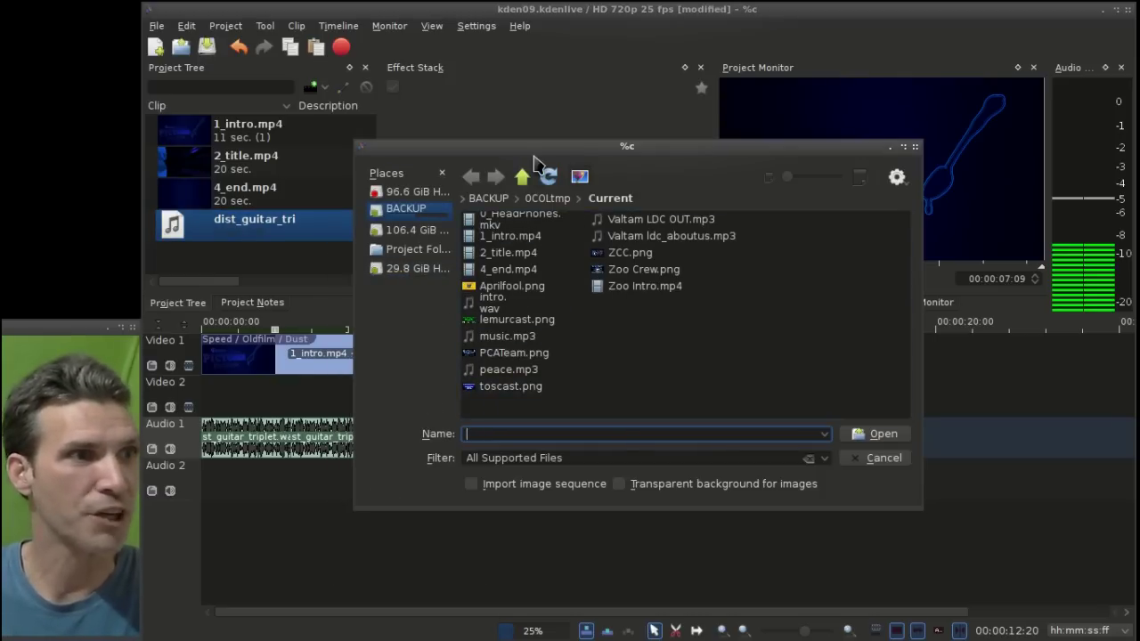
pyautogui.click(522, 175)
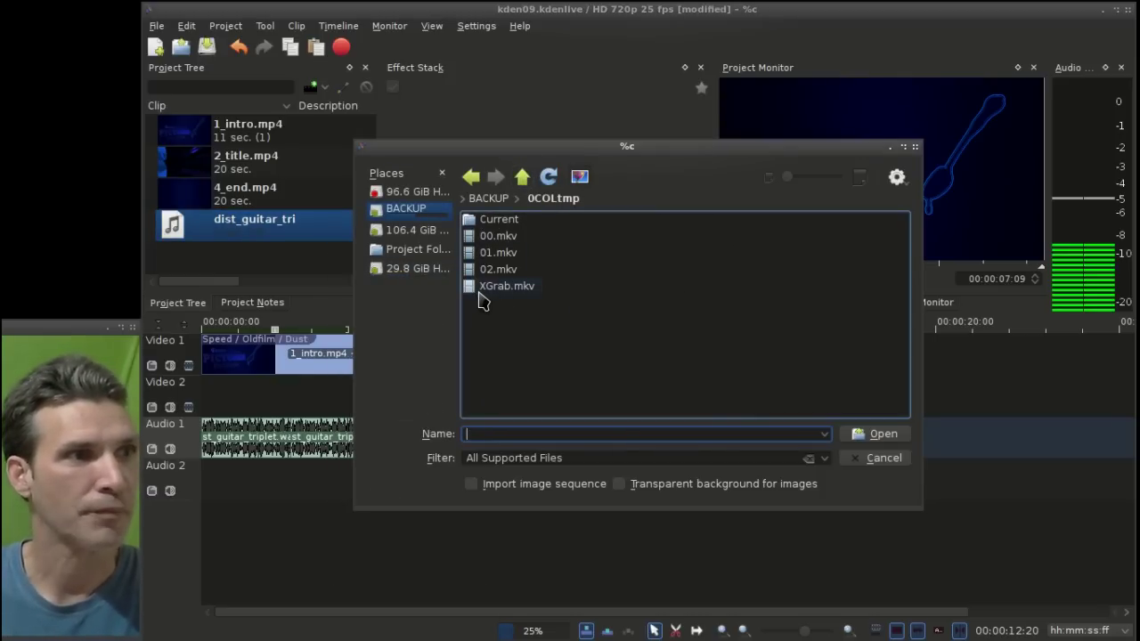
pyautogui.click(488, 239)
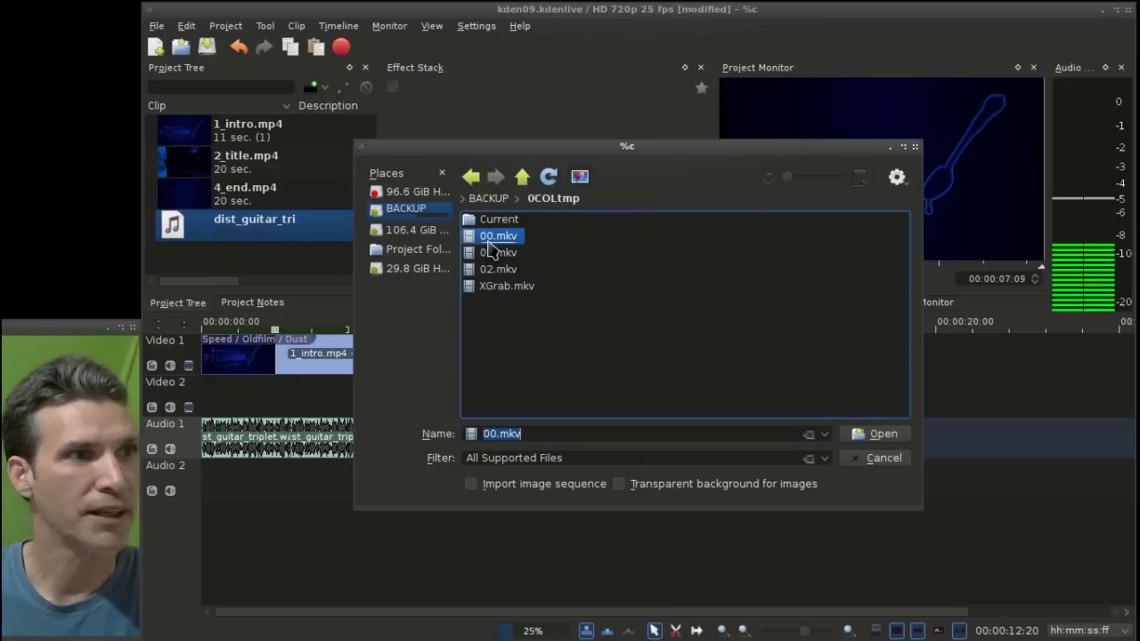
pyautogui.click(882, 435)
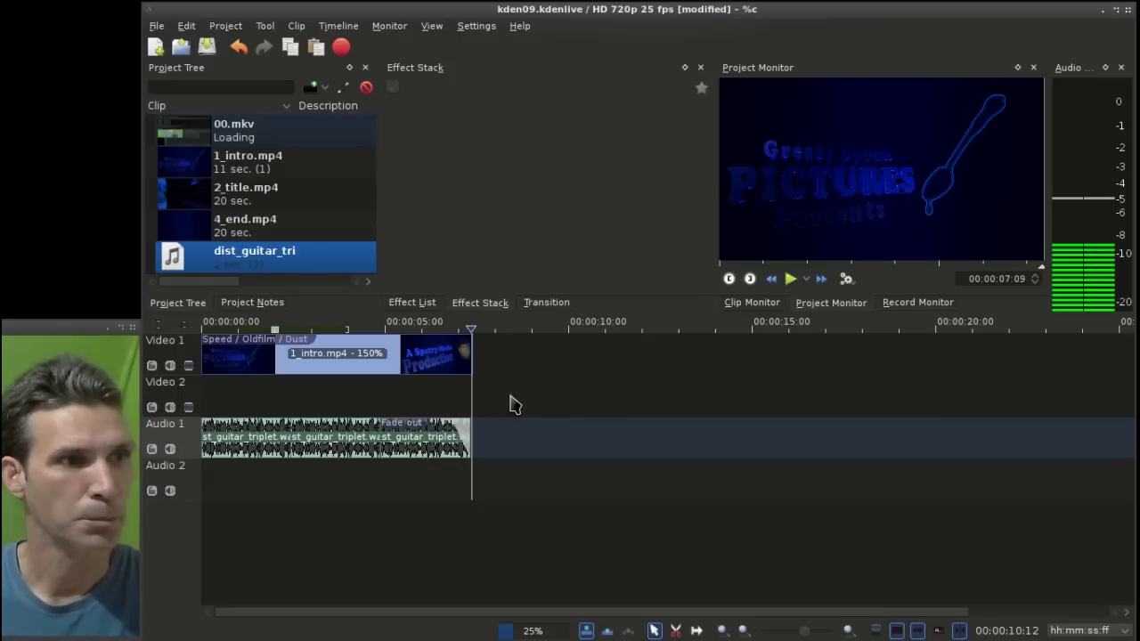
# - Place 00.mkv on Video 2 and trim its opening to start just before the intro ends
pyautogui.moveTo(509, 404); pyautogui.dragTo(601, 409)
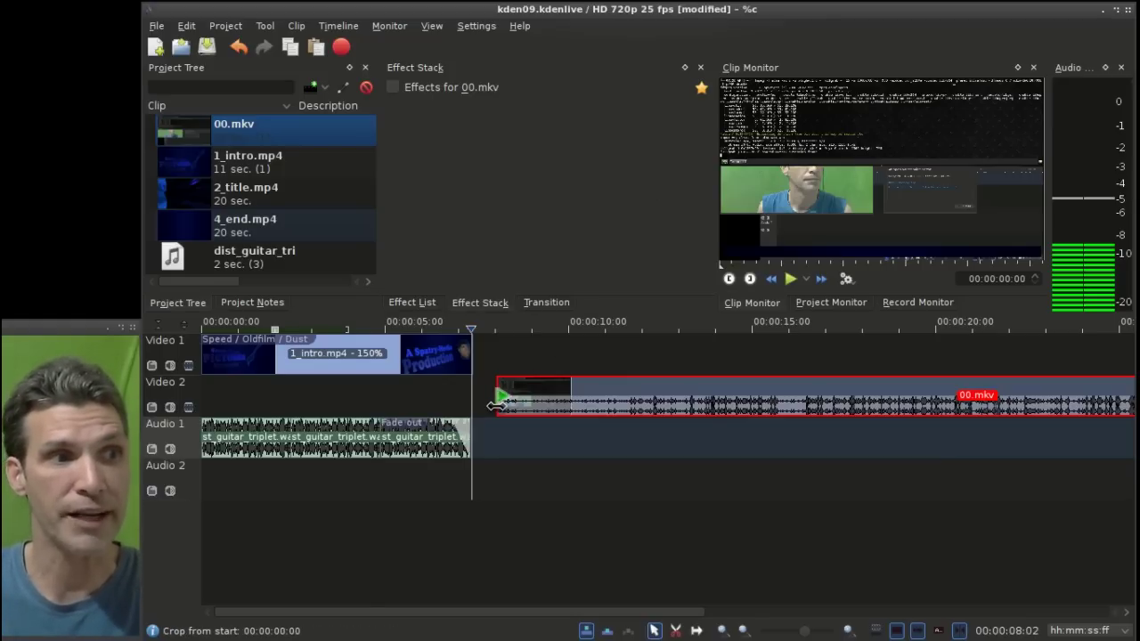
pyautogui.moveTo(496, 405); pyautogui.dragTo(574, 416)
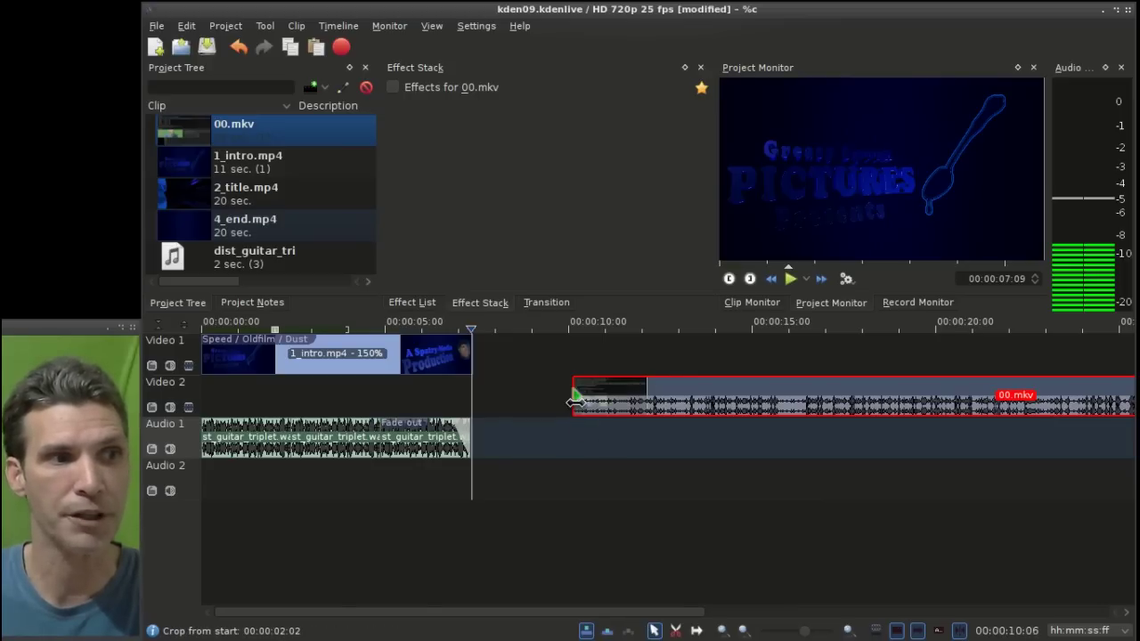
pyautogui.moveTo(571, 401); pyautogui.dragTo(470, 408)
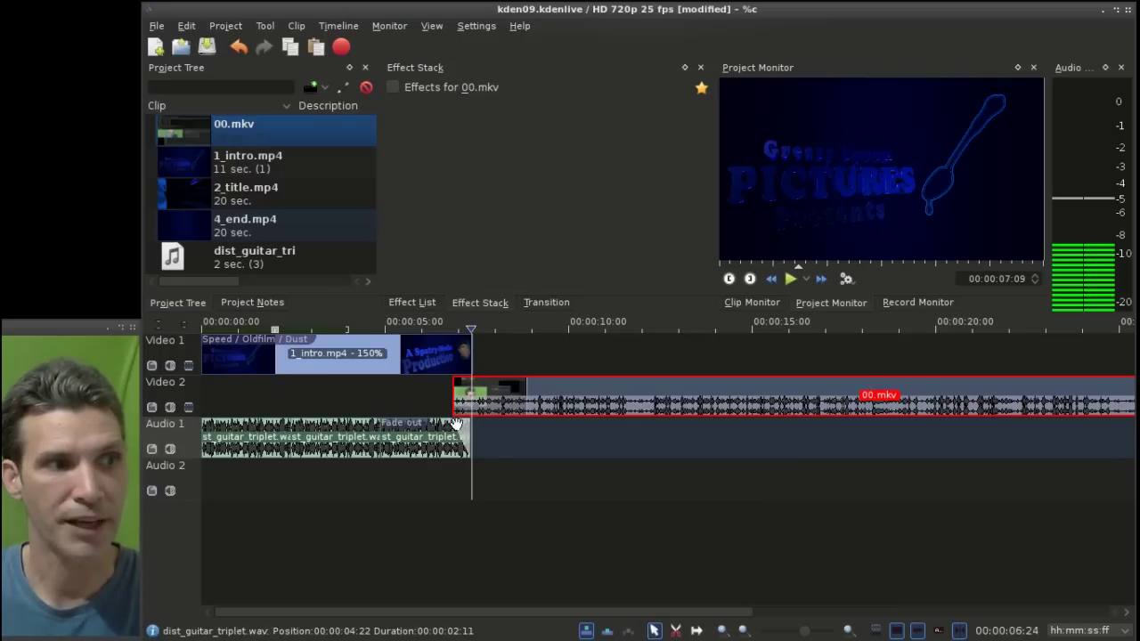
# - Add a Dissolve between 1_intro.mp4 and 00.mkv and preview it in the Project Monitor
pyautogui.click(467, 367)
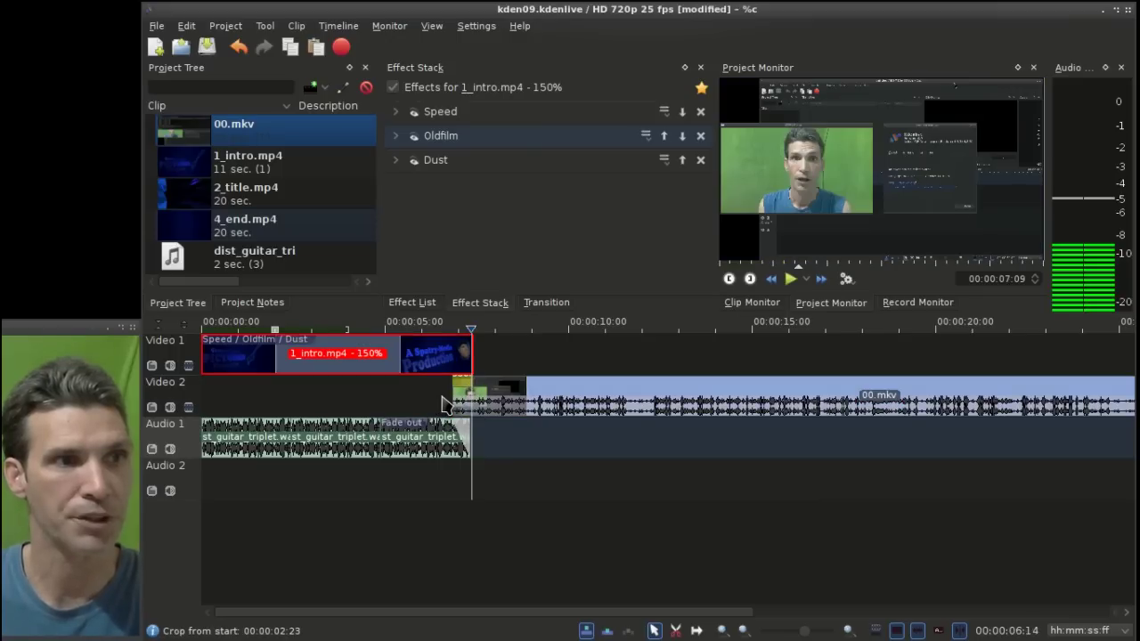
pyautogui.click(445, 403)
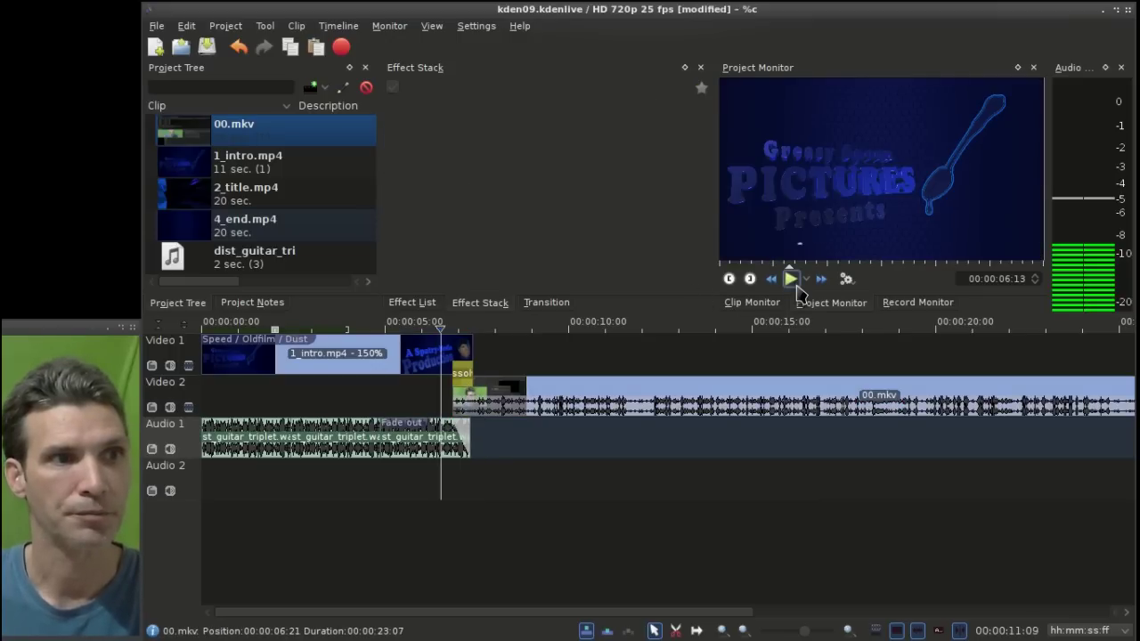
pyautogui.click(791, 280)
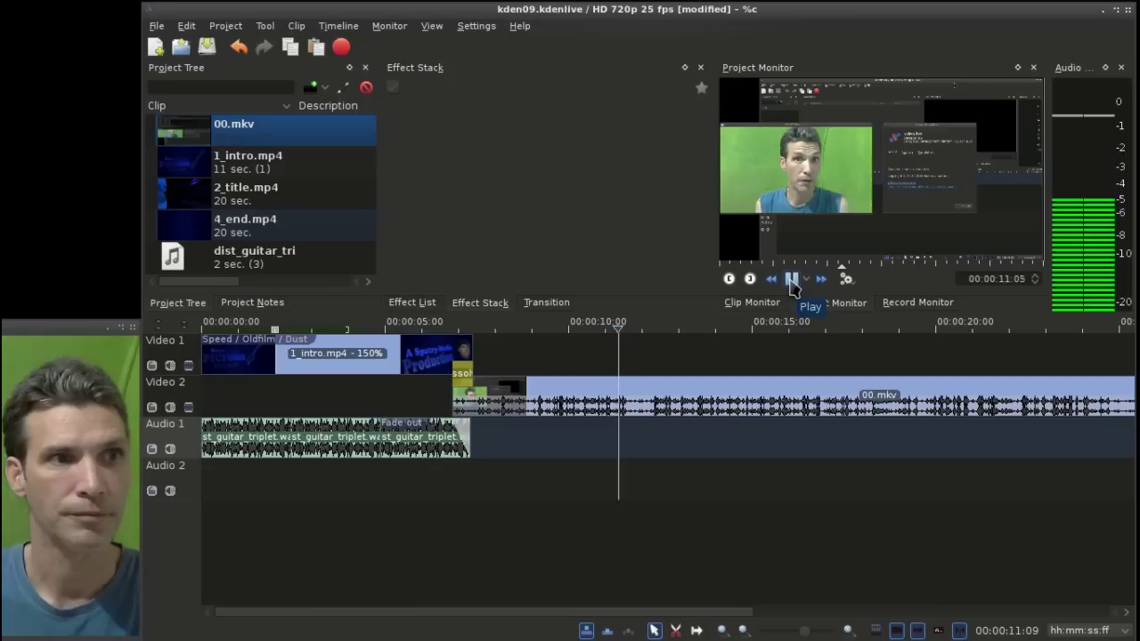
pyautogui.click(791, 281)
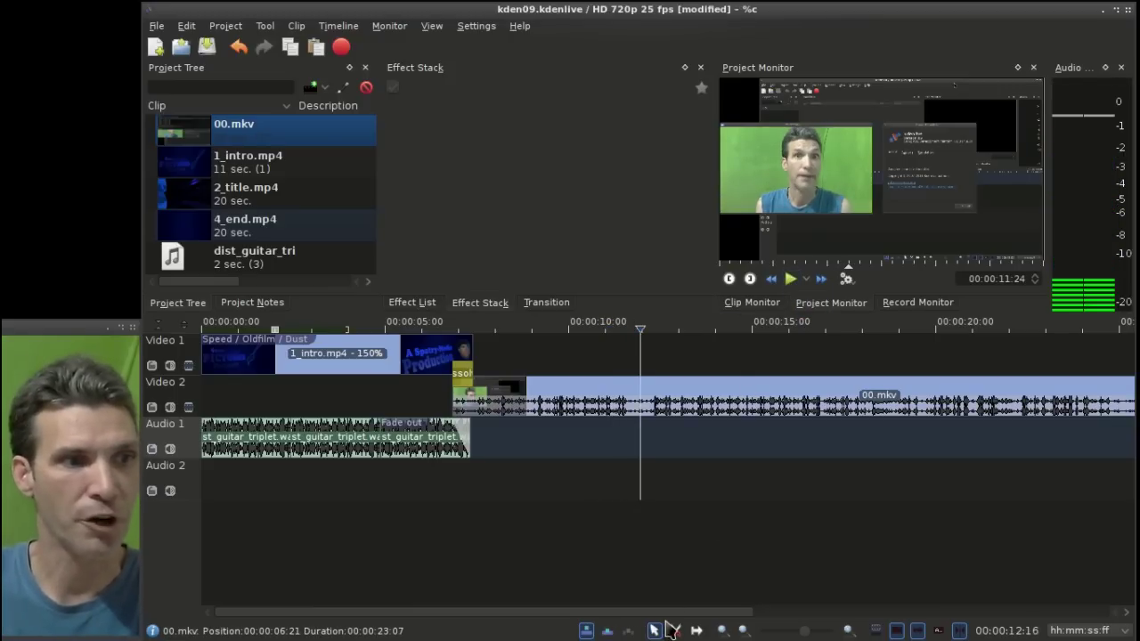
pyautogui.moveTo(675, 613); pyautogui.dragTo(723, 636)
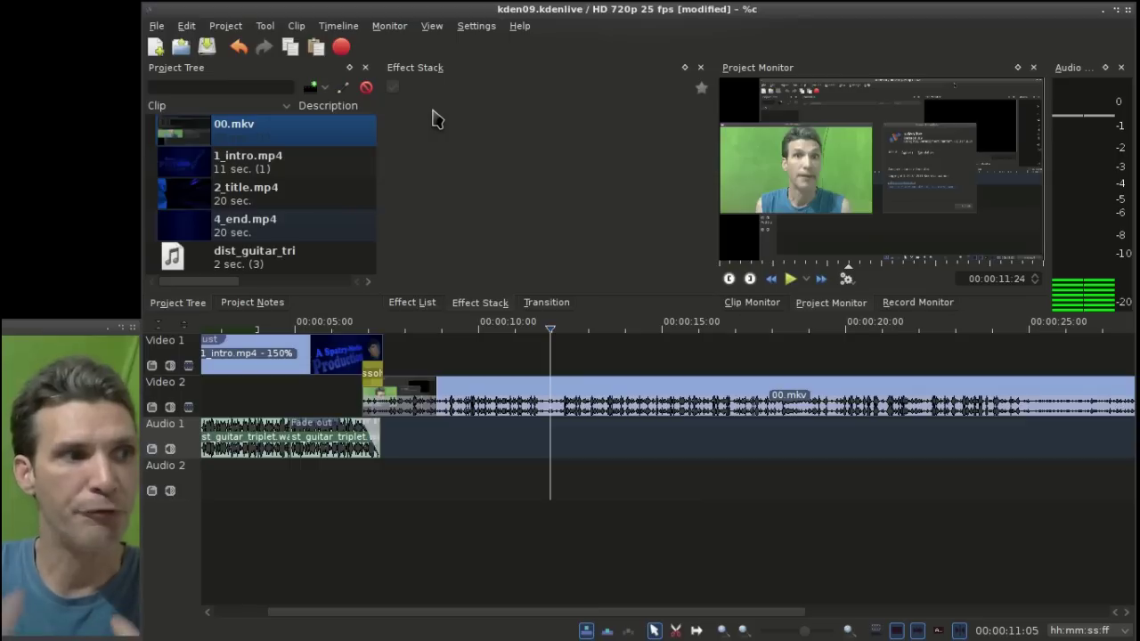
# - Select 1_intro.mp4 on Video 1 to list its Speed, Oldfilm and Dust effects
pyautogui.click(316, 354)
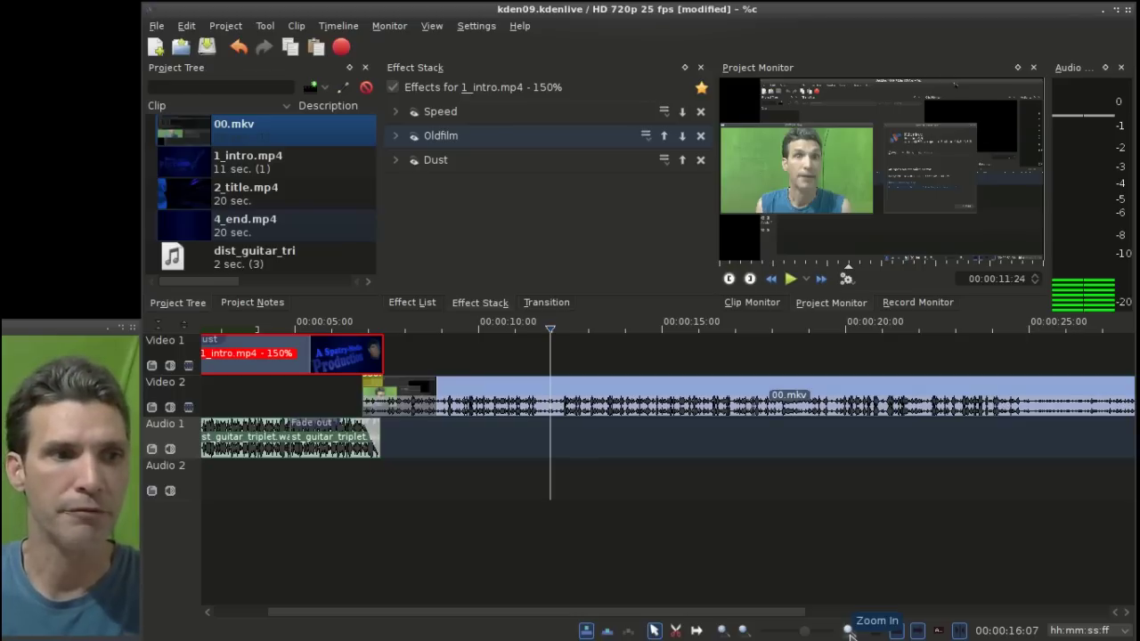
# - Zoom the timeline to frame level and scroll to the dissolve overlap
pyautogui.click(849, 632)
pyautogui.click(849, 631)
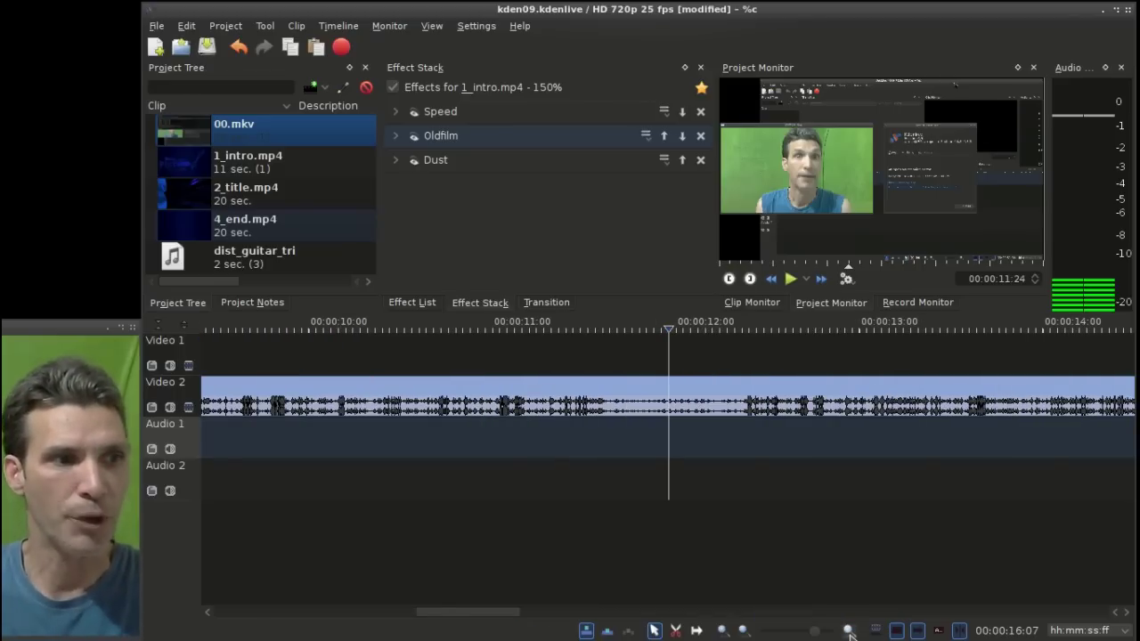
pyautogui.click(849, 631)
pyautogui.click(849, 631)
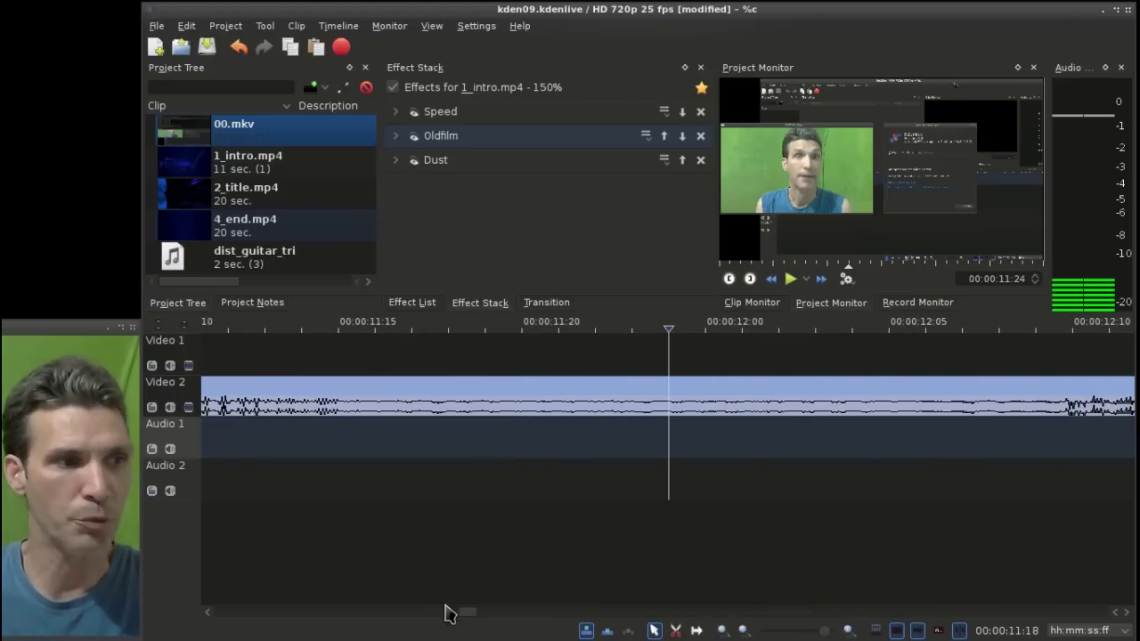
pyautogui.moveTo(471, 616); pyautogui.dragTo(365, 614)
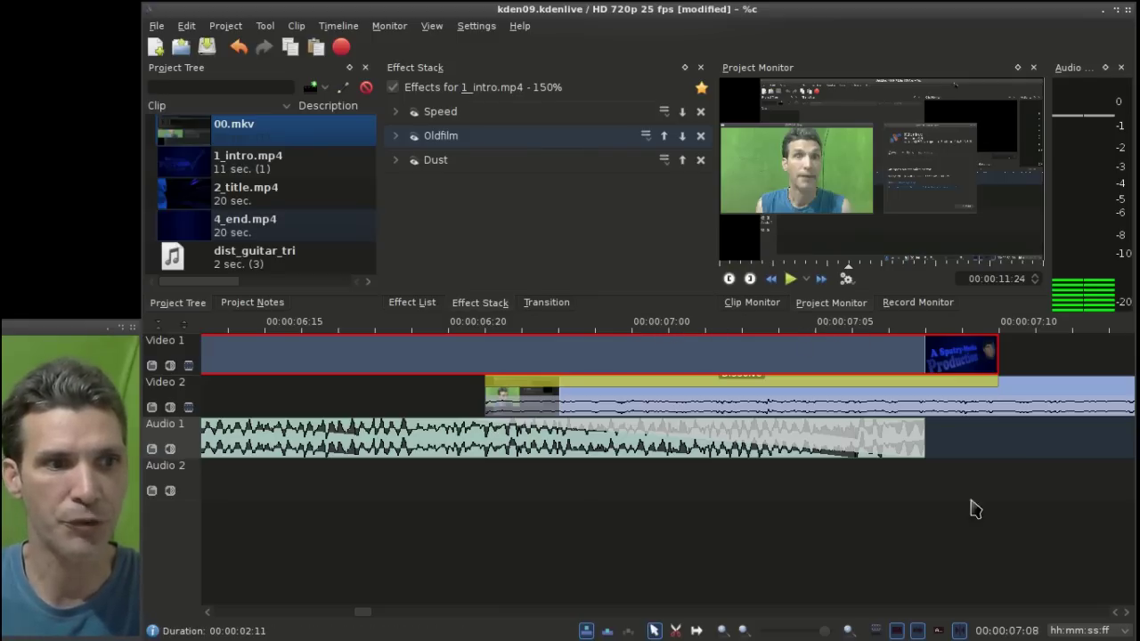
pyautogui.click(851, 632)
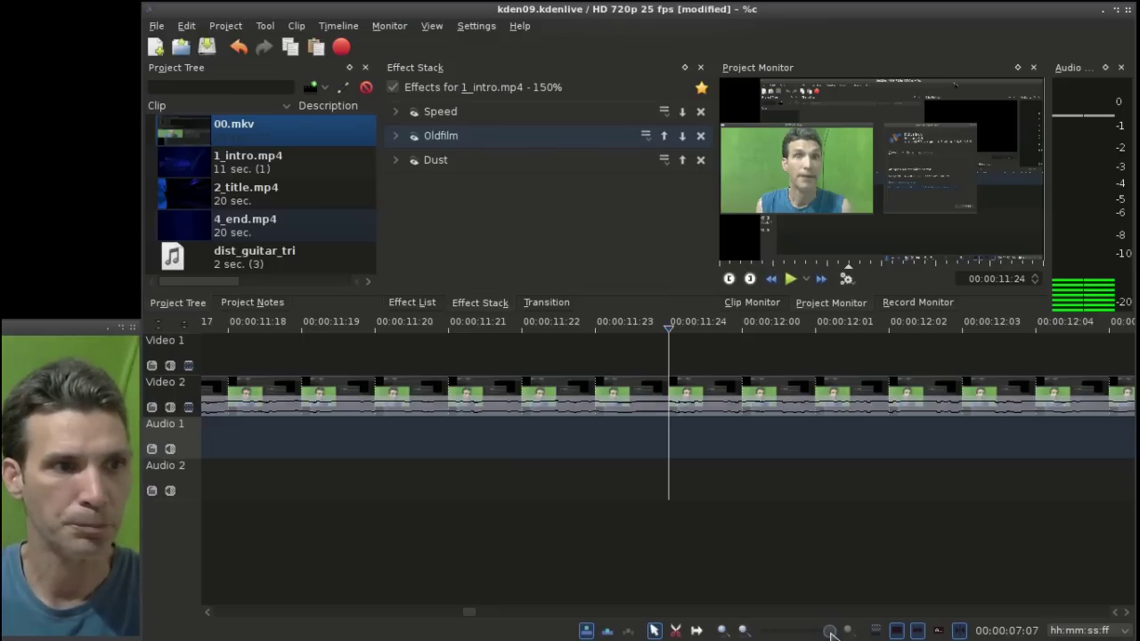
pyautogui.moveTo(831, 632)
pyautogui.mouseDown()
pyautogui.moveTo(806, 633)
pyautogui.moveTo(829, 633)
pyautogui.mouseUp()
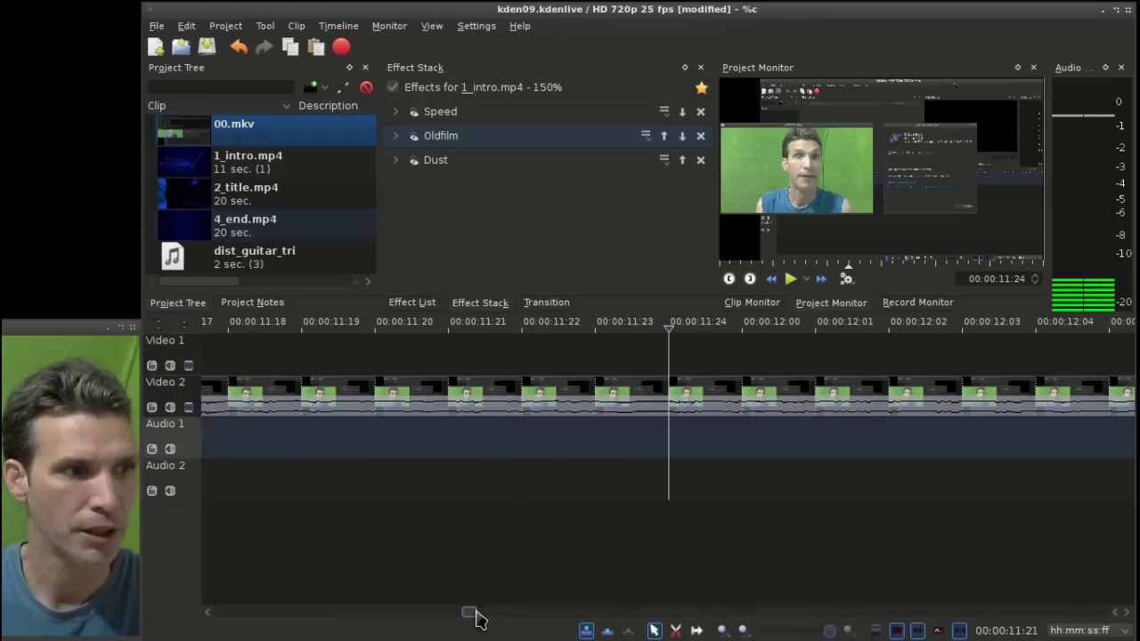
pyautogui.moveTo(470, 613); pyautogui.dragTo(462, 615)
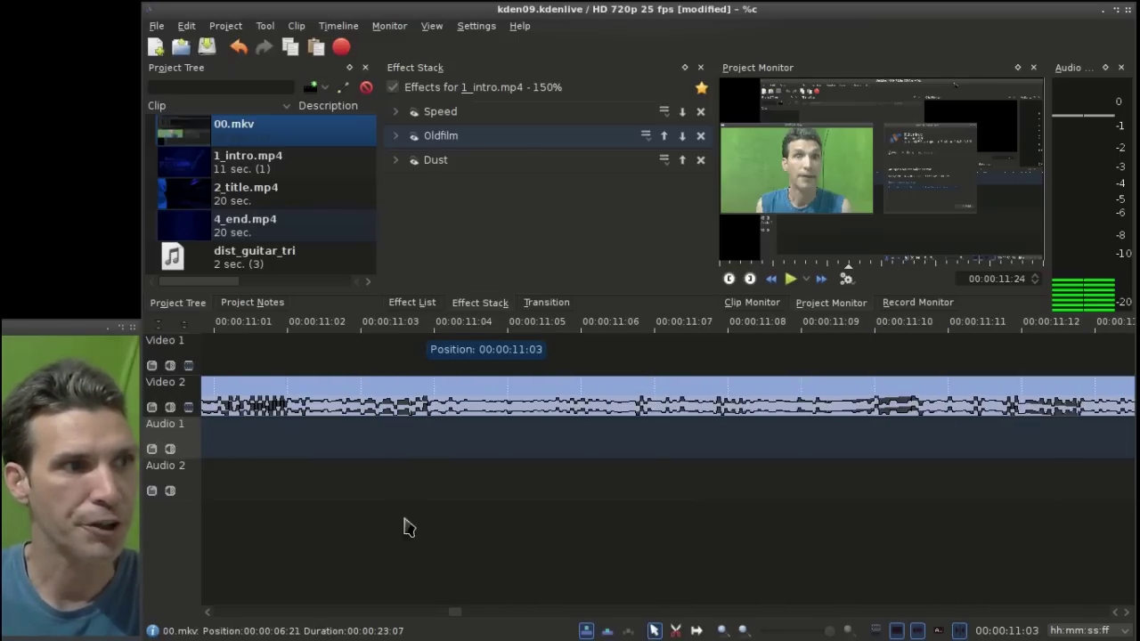
pyautogui.moveTo(455, 614); pyautogui.dragTo(364, 616)
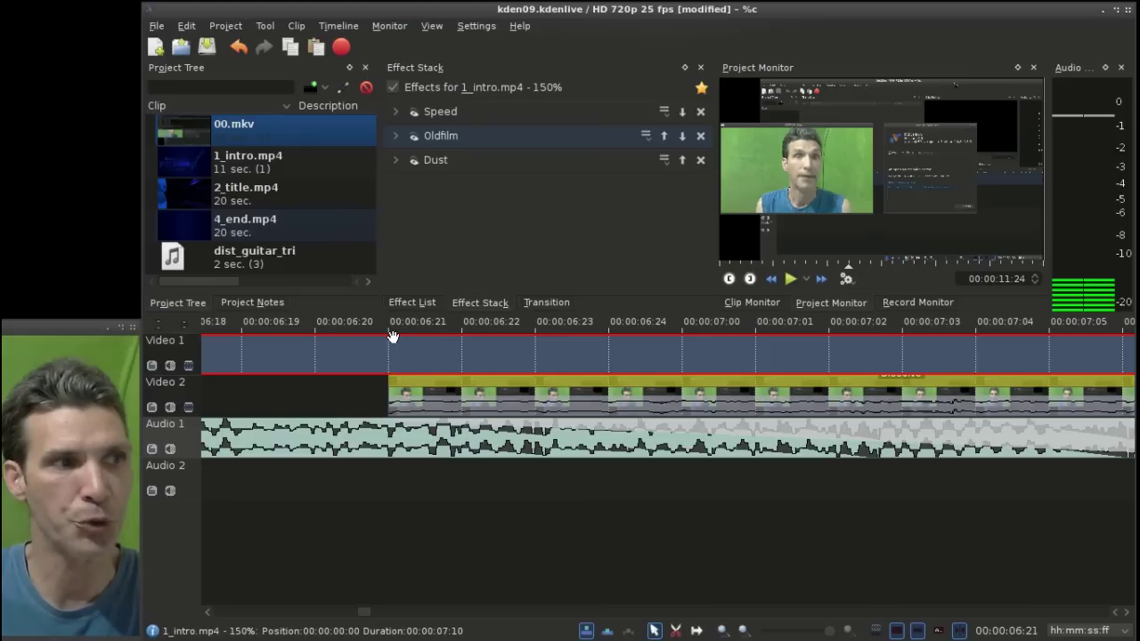
# - Fine-trim 00.mkv so it starts at 00:00:06:21 and lasts 00:00:23:07
pyautogui.click(390, 399)
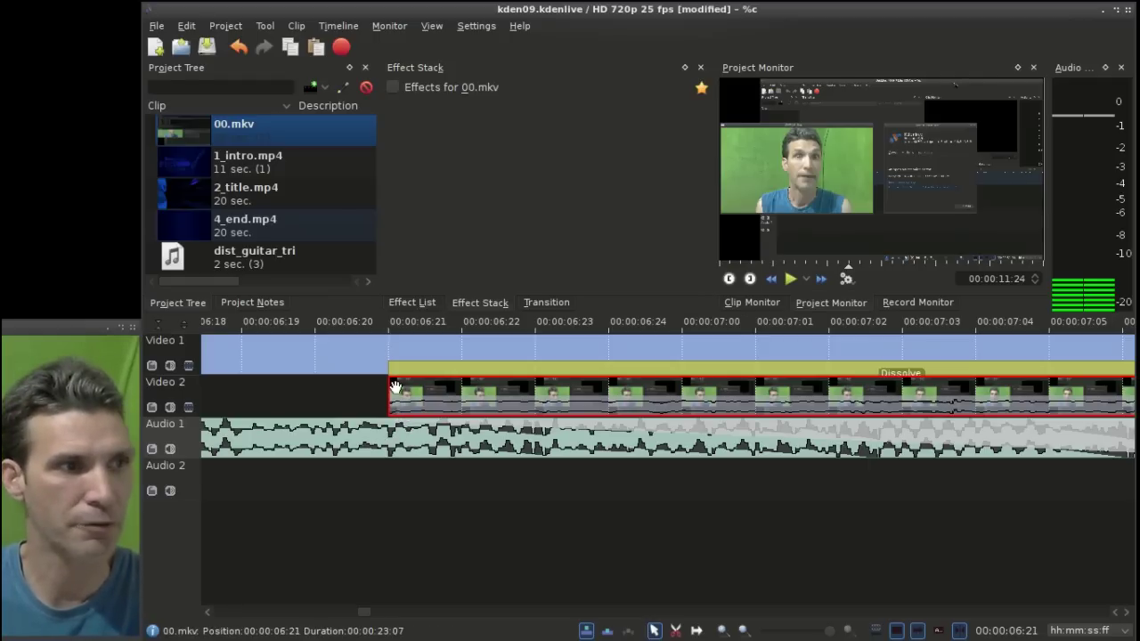
pyautogui.moveTo(390, 396); pyautogui.dragTo(421, 400)
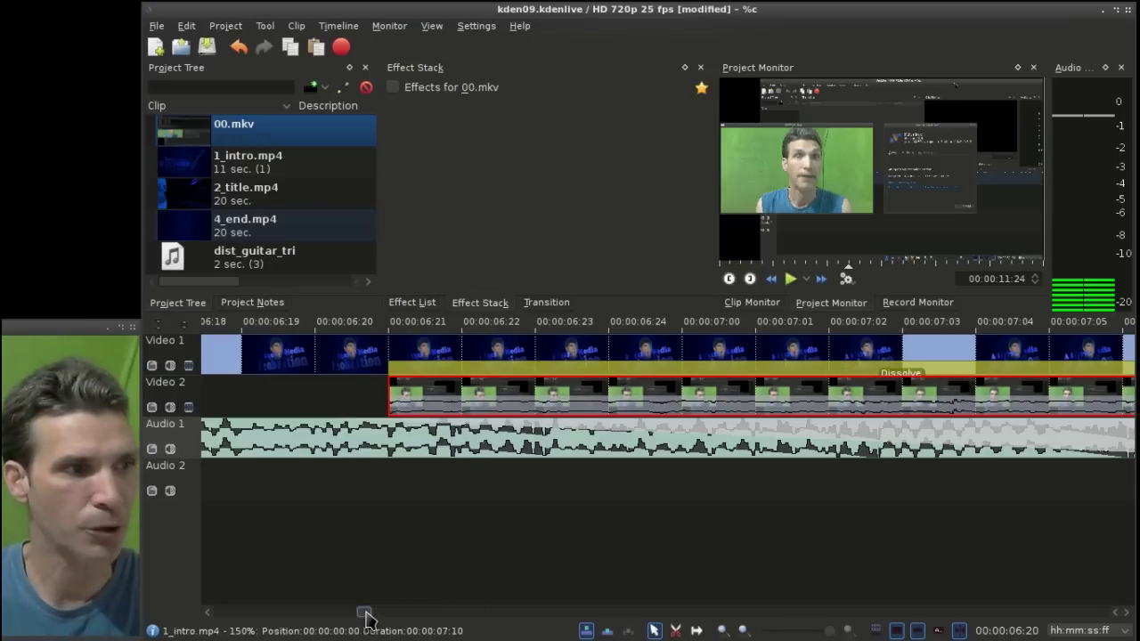
pyautogui.moveTo(366, 615)
pyautogui.mouseDown()
pyautogui.moveTo(381, 619)
pyautogui.moveTo(365, 618)
pyautogui.mouseUp()
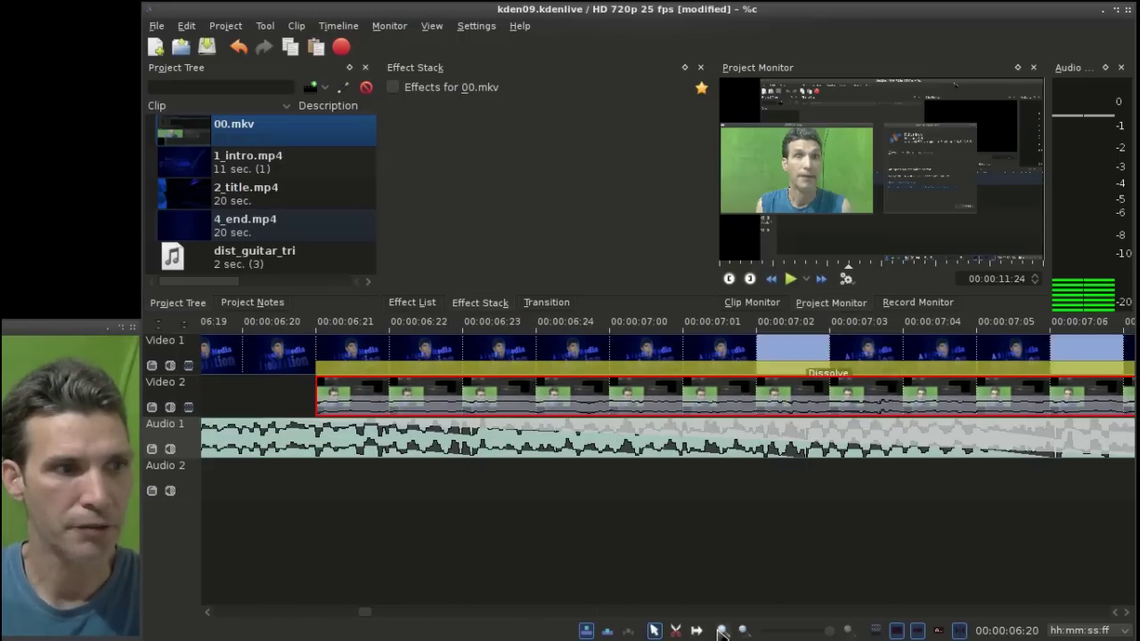
# - Zoom the timeline out until the whole project is visible
pyautogui.click(721, 631)
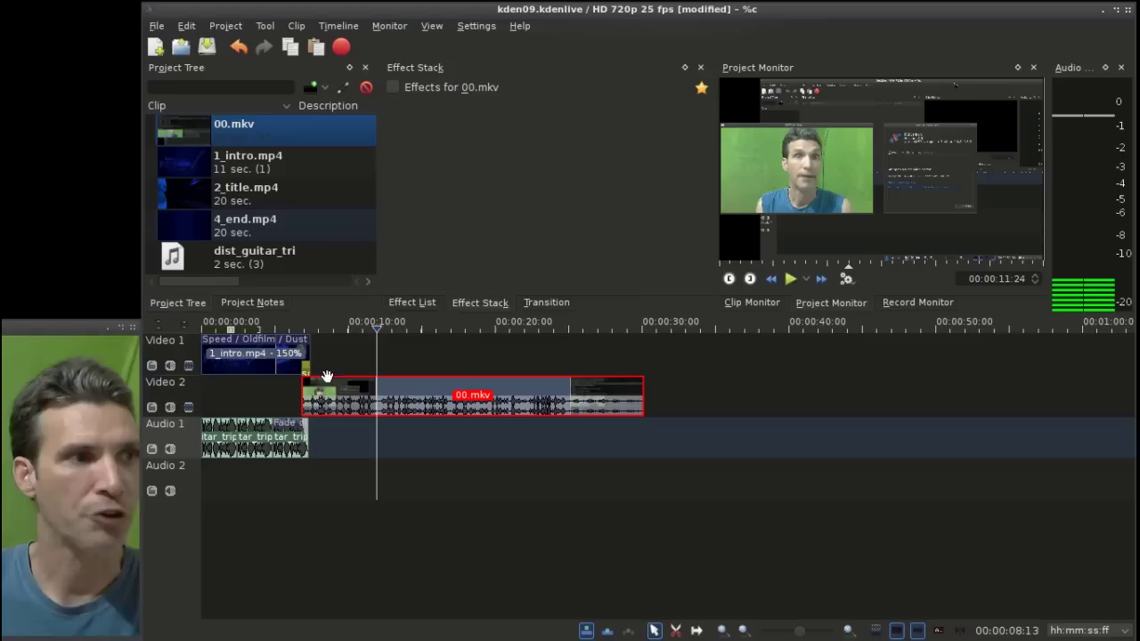
# - Show the Effect List and browse its categories from Alpha manipulation to Fun
pyautogui.click(412, 303)
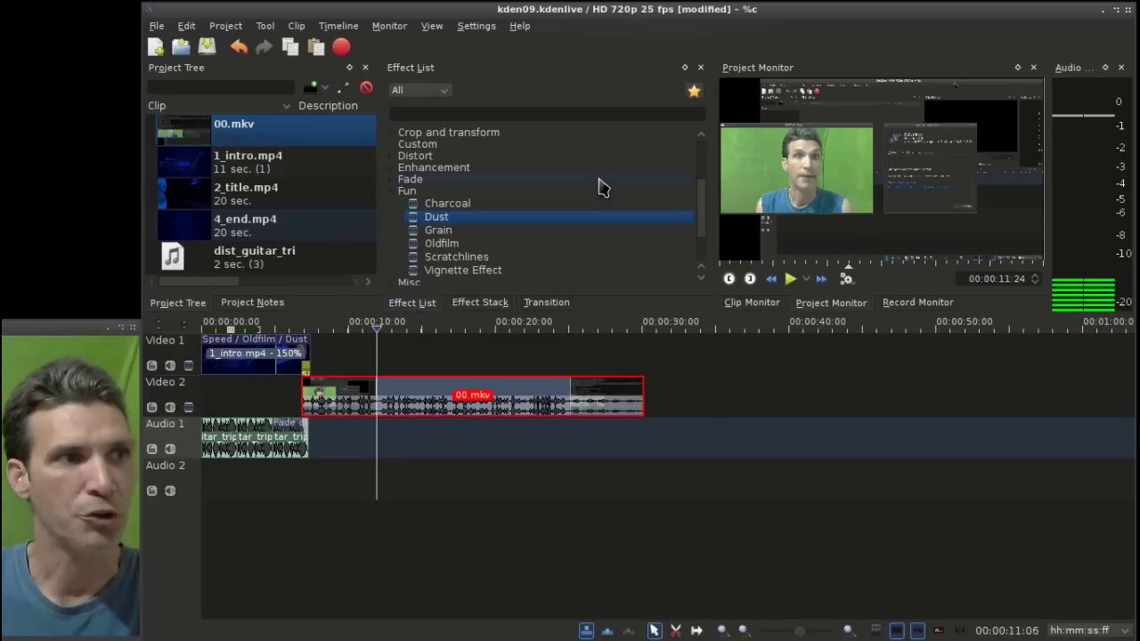
pyautogui.scroll(-3, 599, 186)
pyautogui.scroll(4, 599, 186)
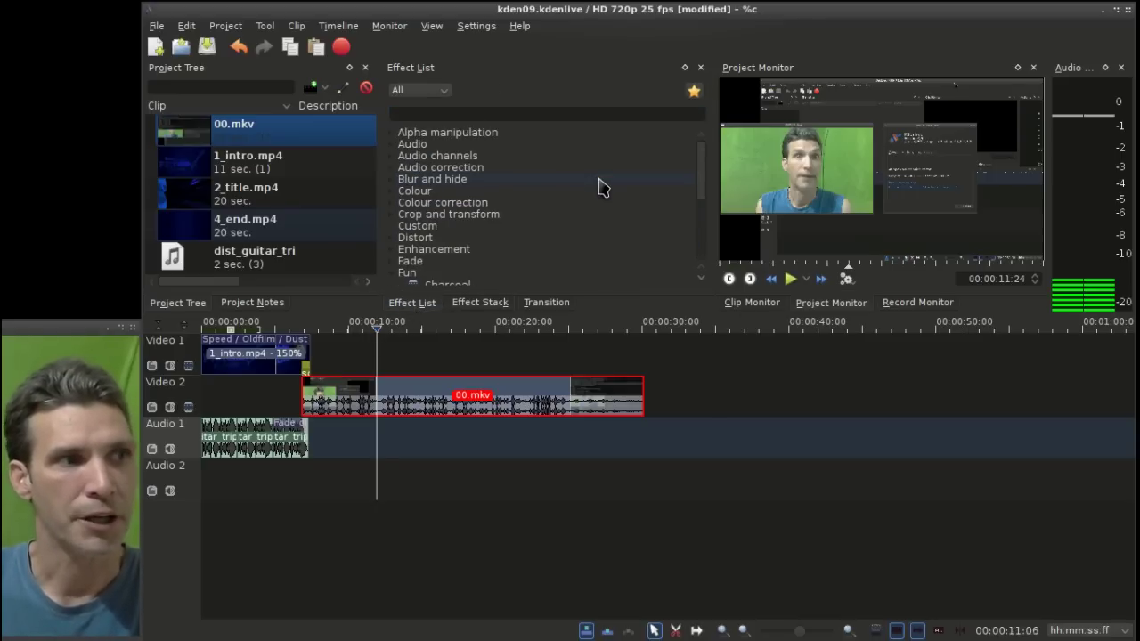